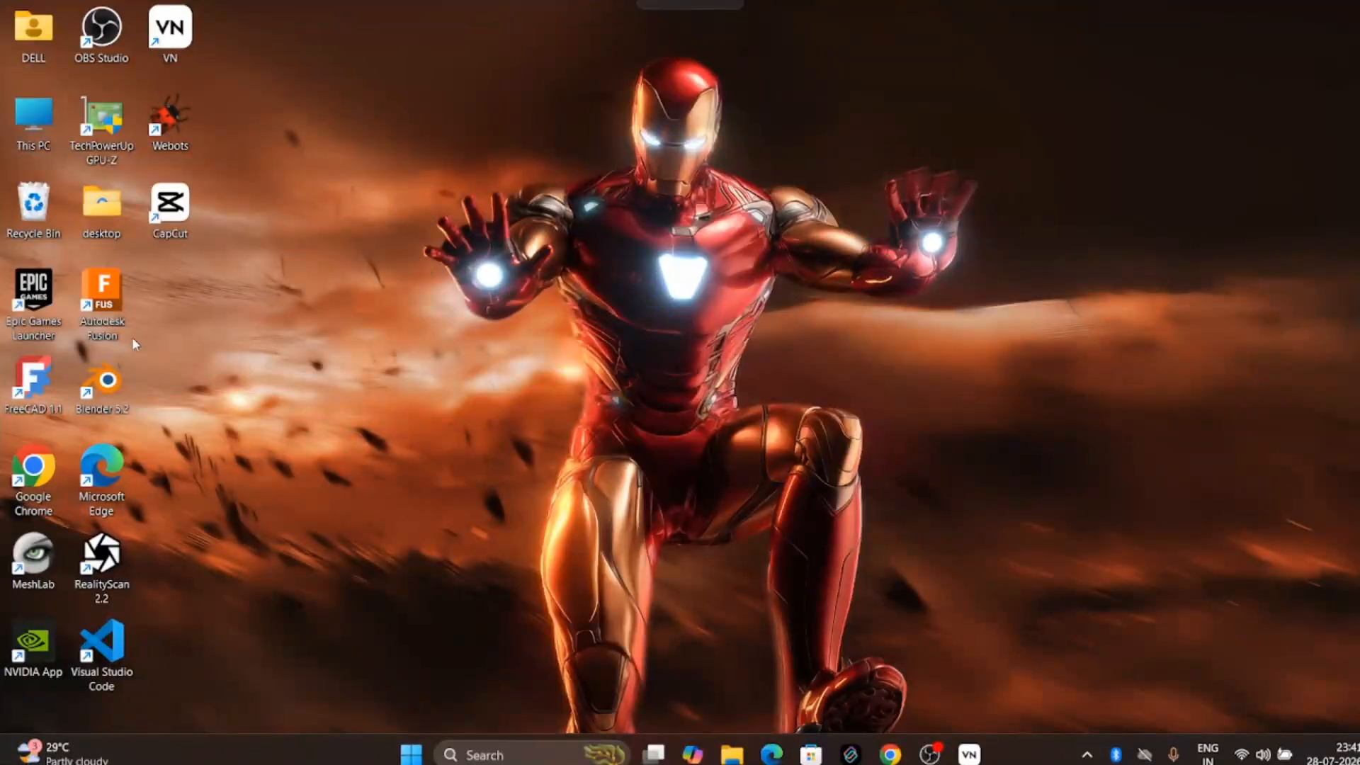
Open FreeCAD and create an empty document containing a new body
double_click(30, 388)
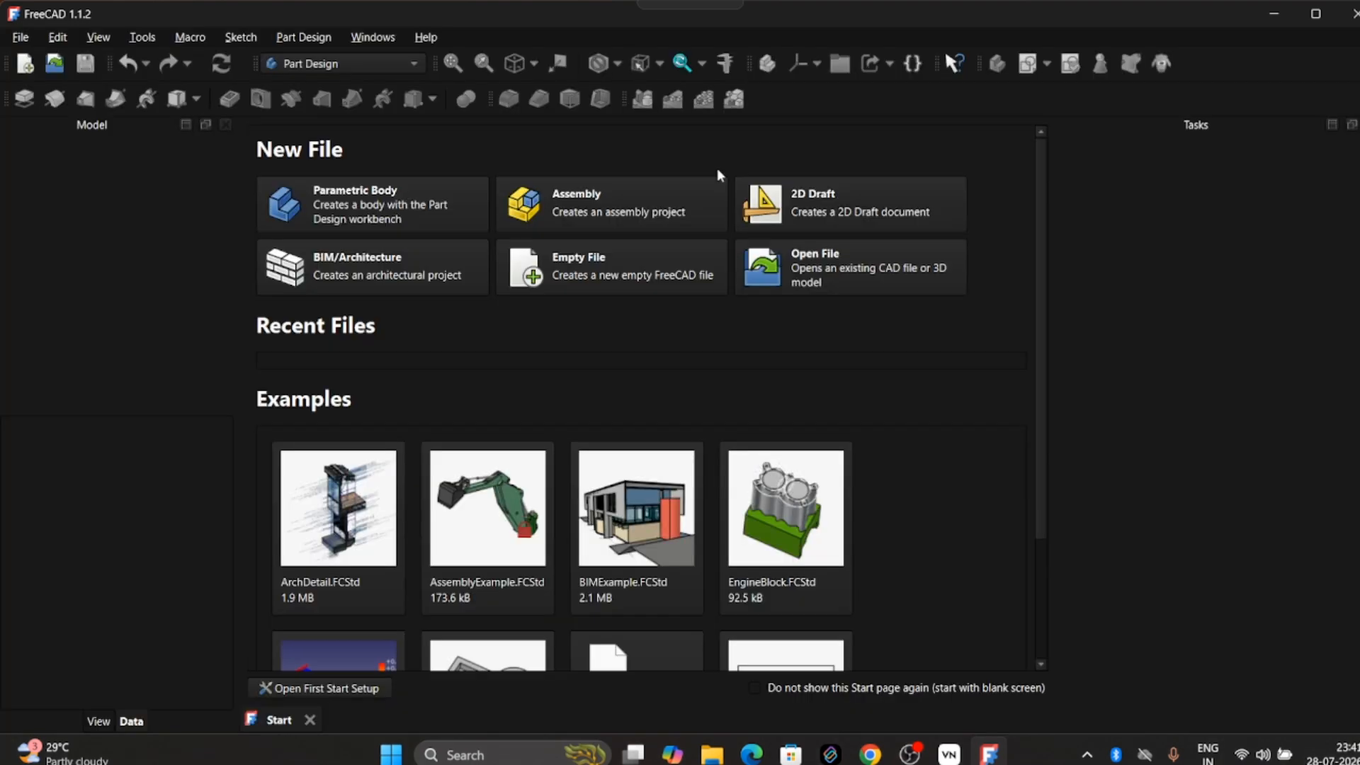
left_click(691, 261)
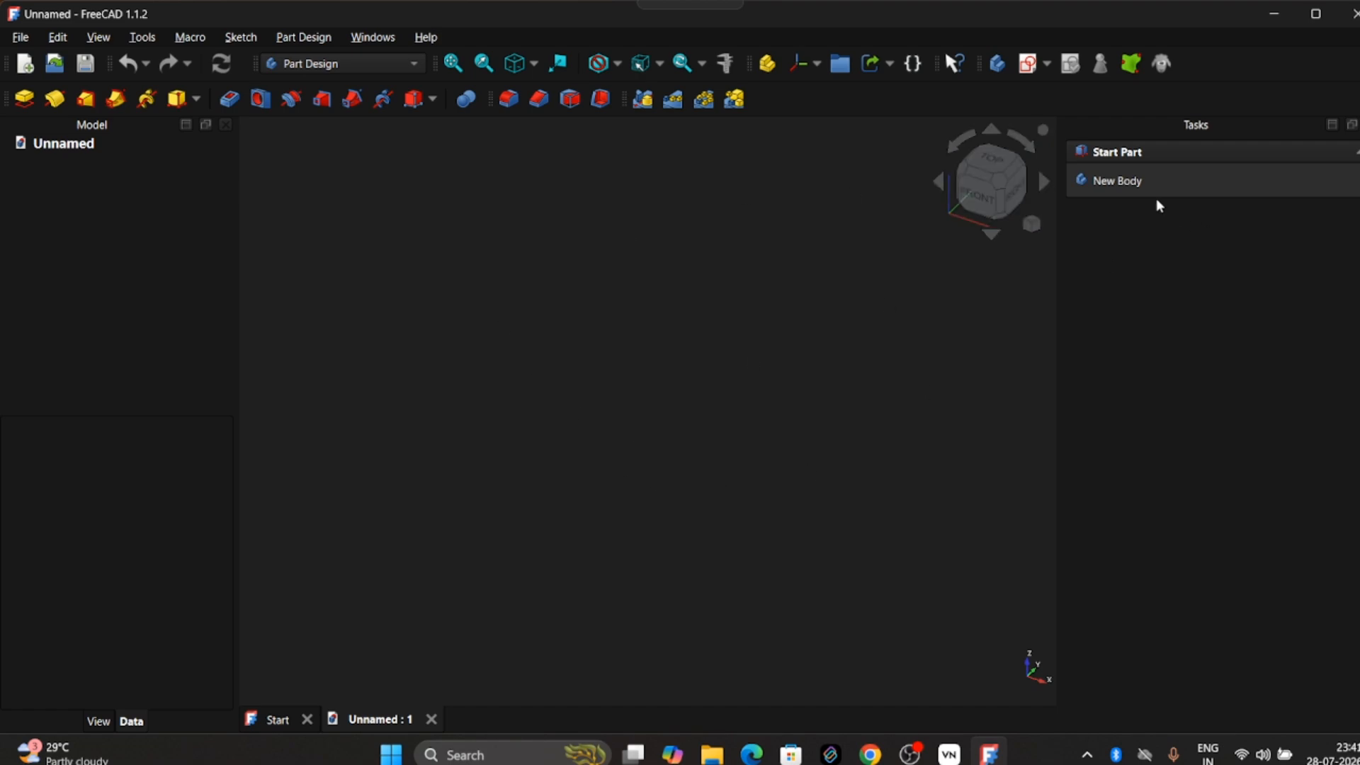
left_click(1122, 183)
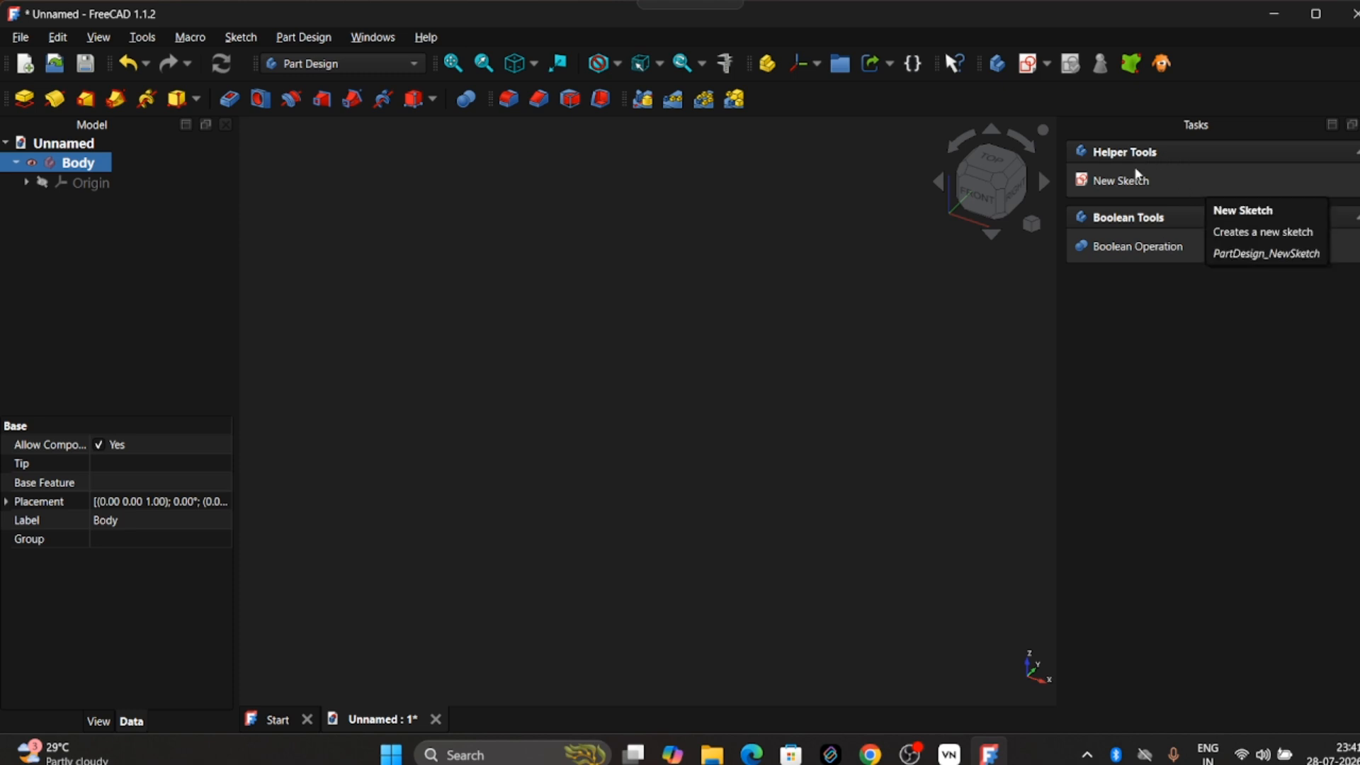
Start a new sketch in the body on the XY base plane
left_click(1135, 178)
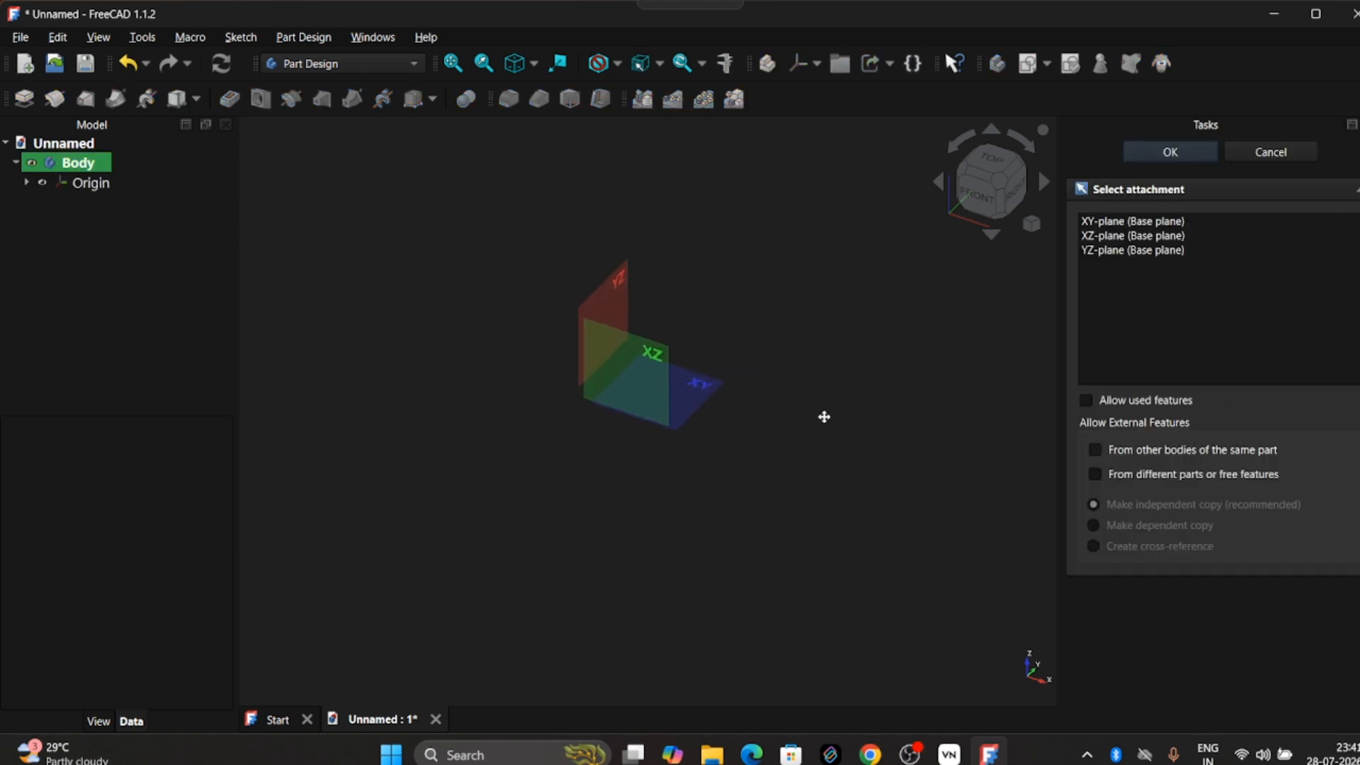
middle_click_drag(744, 376, 814, 376)
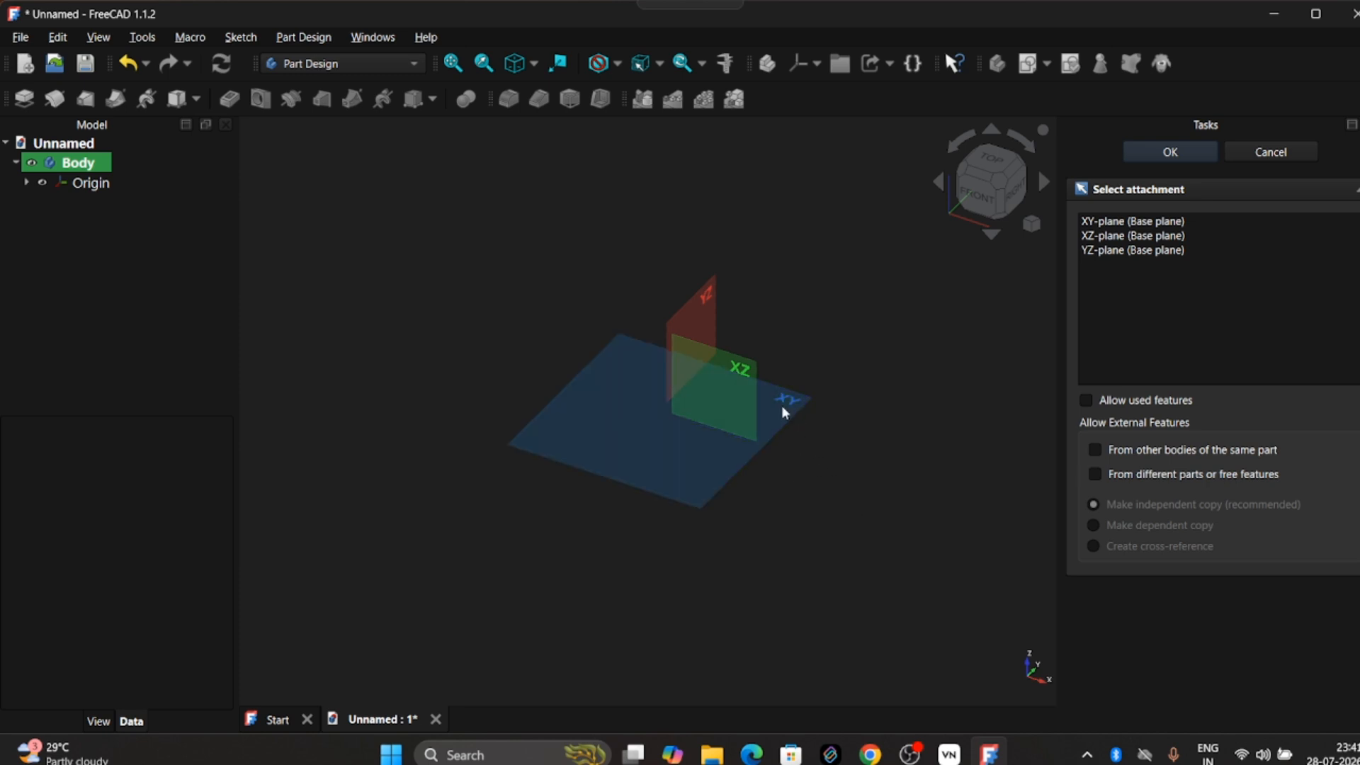
left_click(1196, 160)
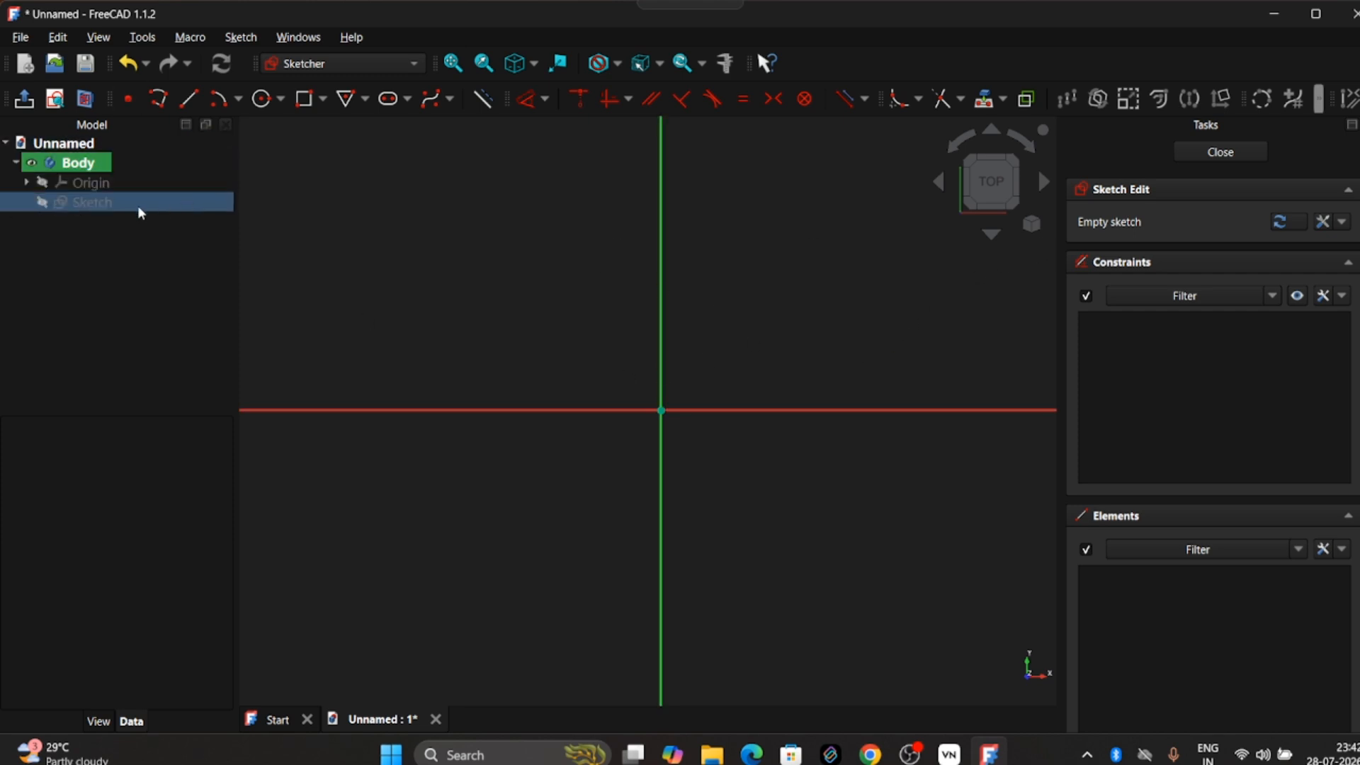
Draw a 10 mm diameter circle centred on the origin and close the sketch
left_click(262, 98)
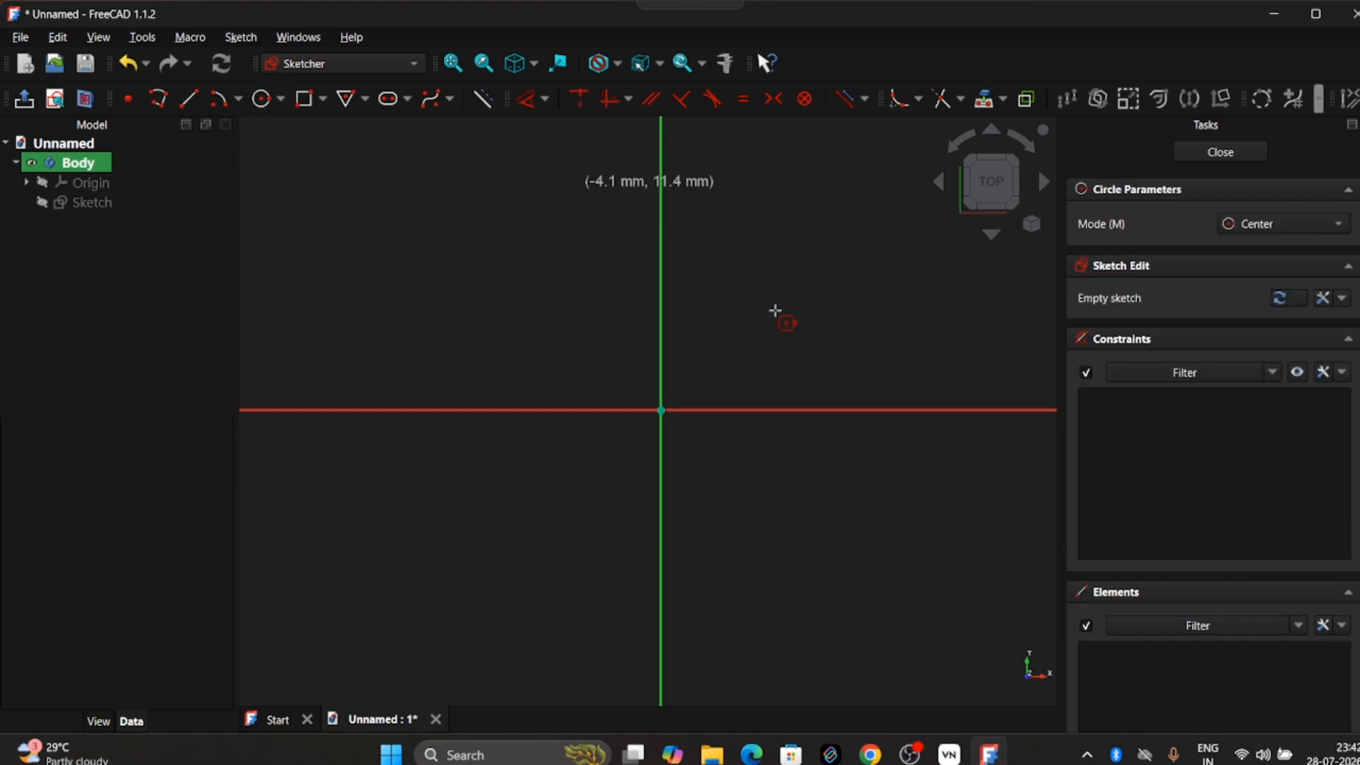
left_click(666, 412)
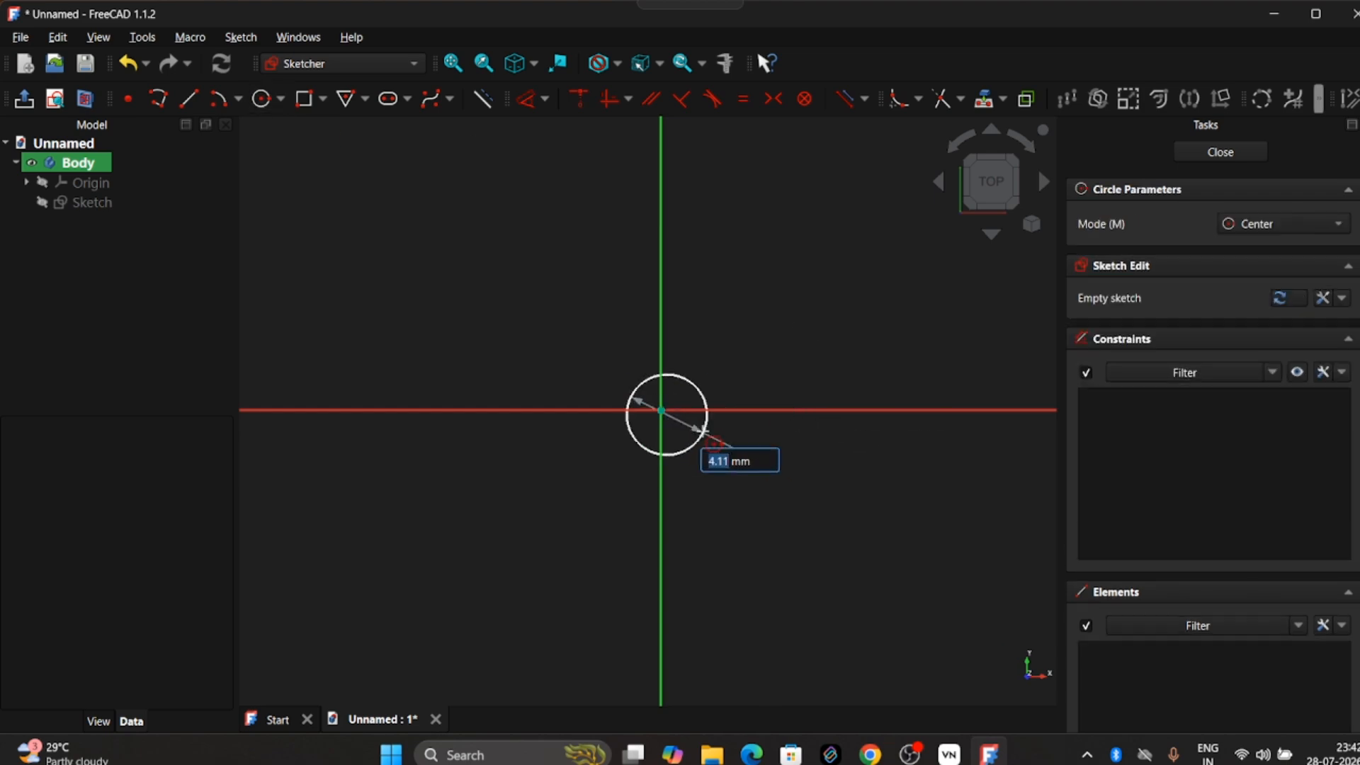
key("Escape")
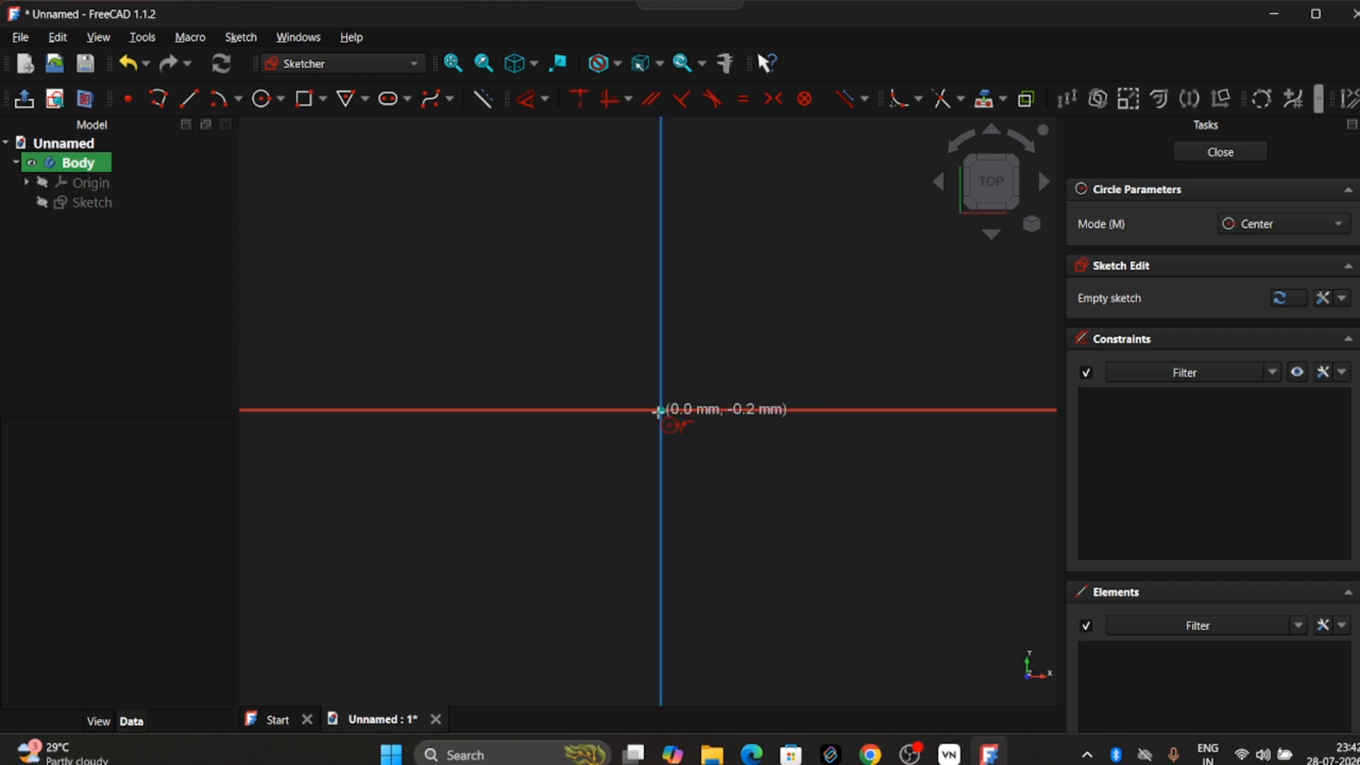
left_click(659, 411)
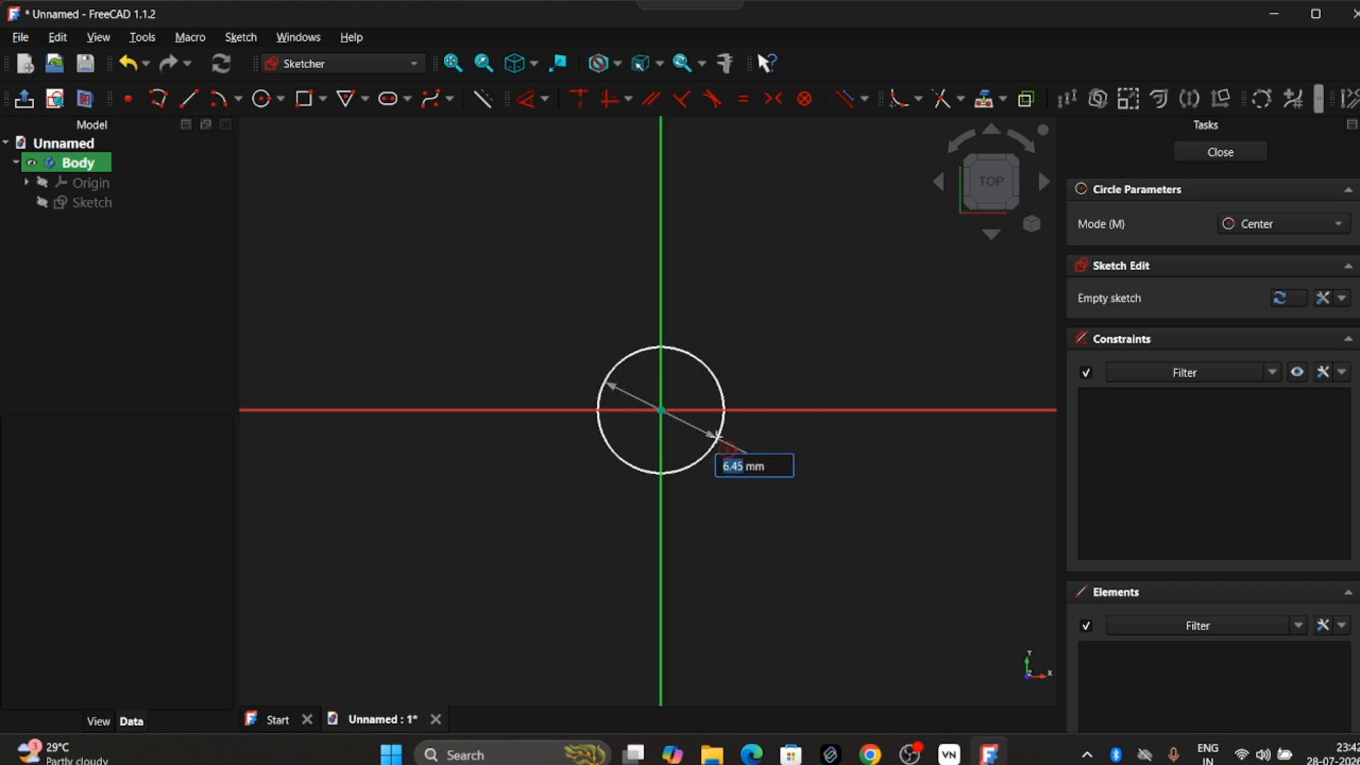
type("10")
key("Return")
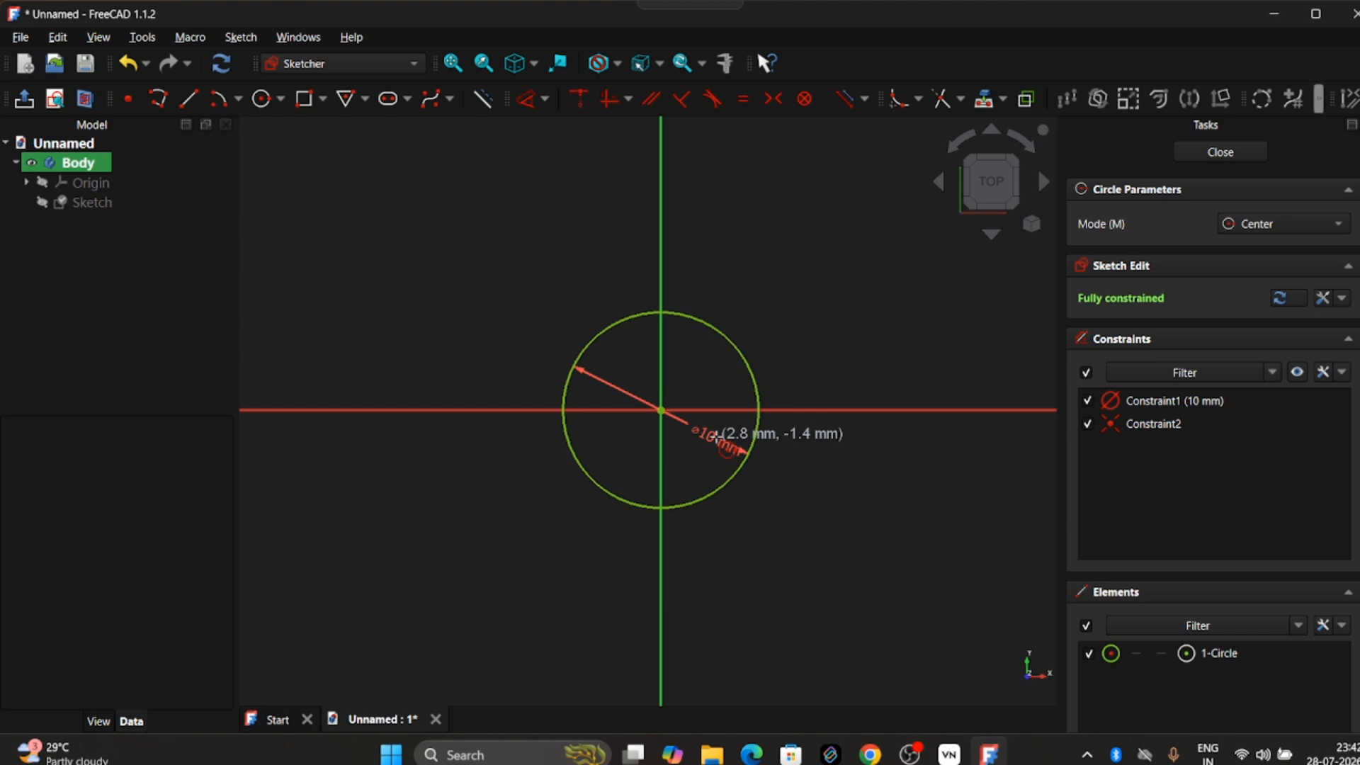
left_click(1220, 151)
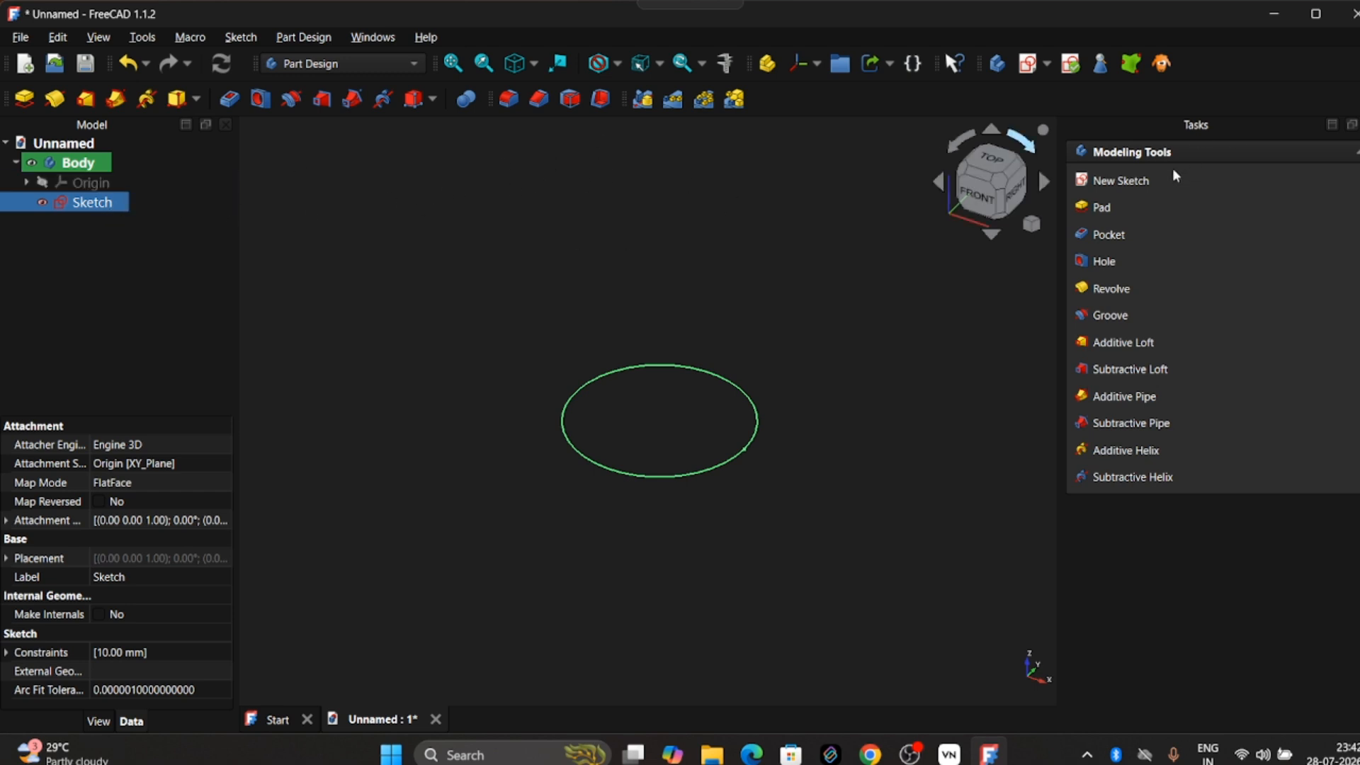
Create a second sketch attached to the first one, containing a 12 mm diameter circle centred on the origin
left_click(1121, 181)
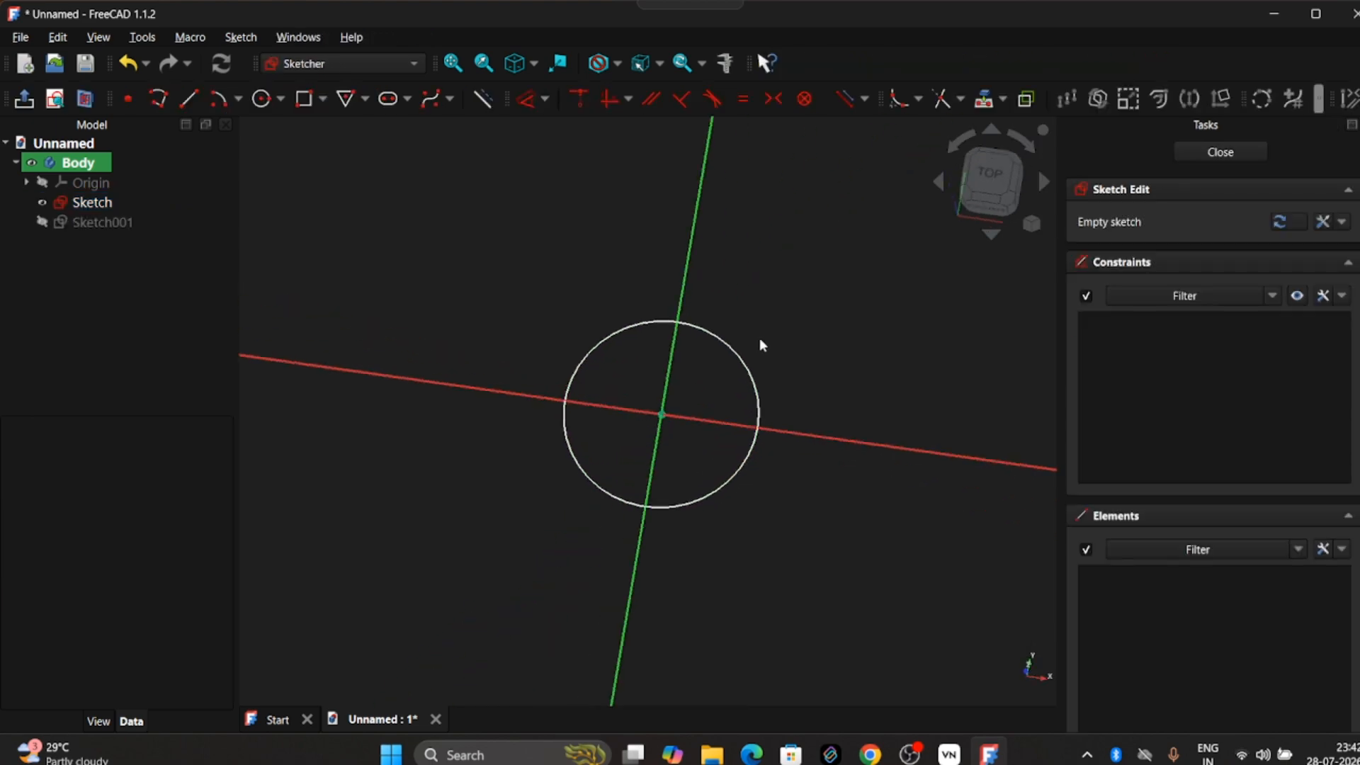
left_click(261, 99)
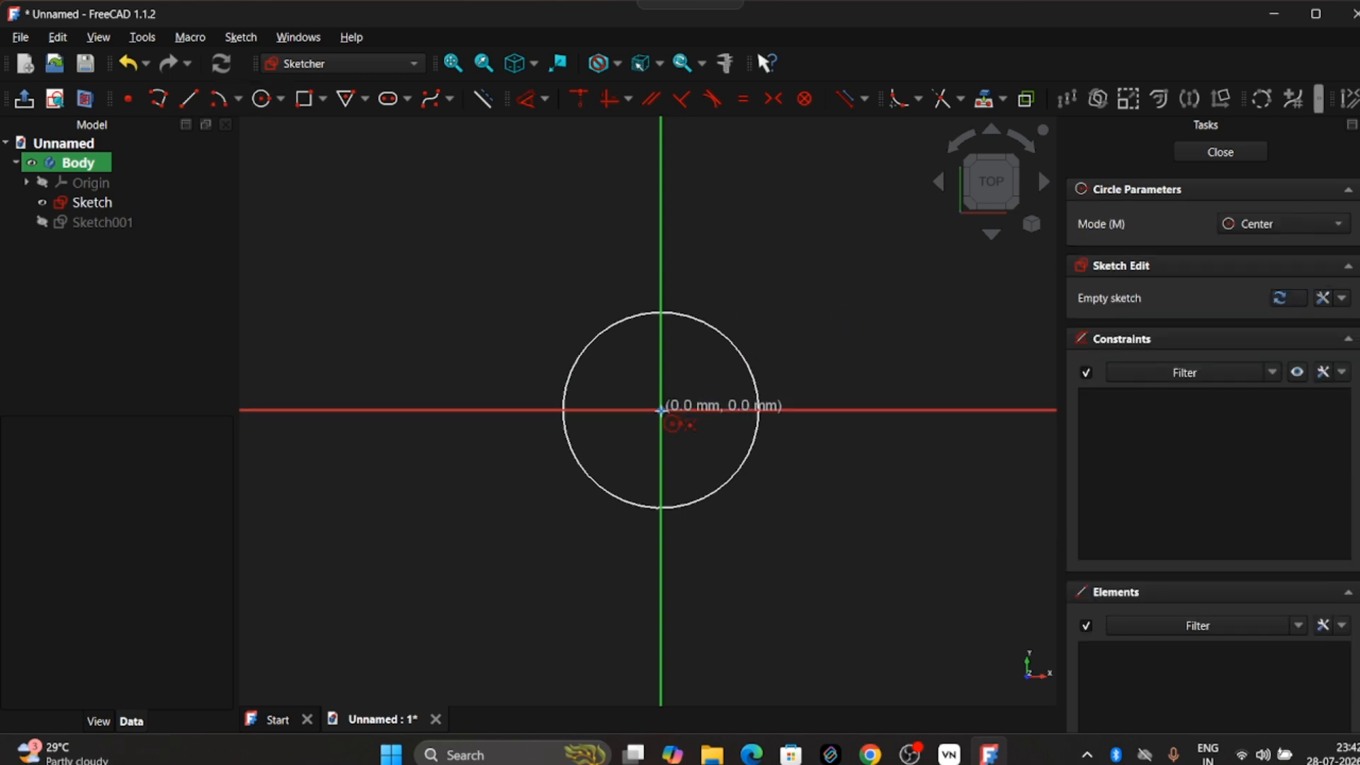
left_click(660, 409)
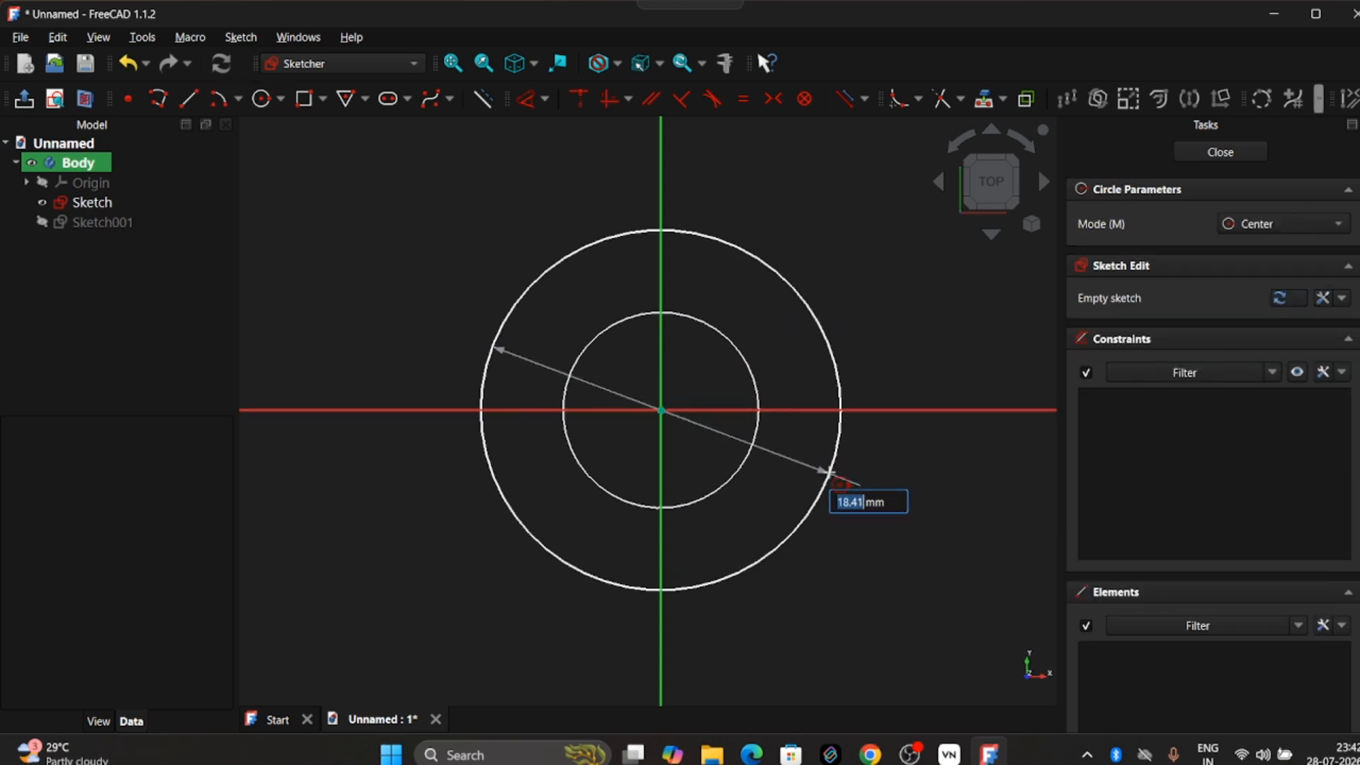
type("12")
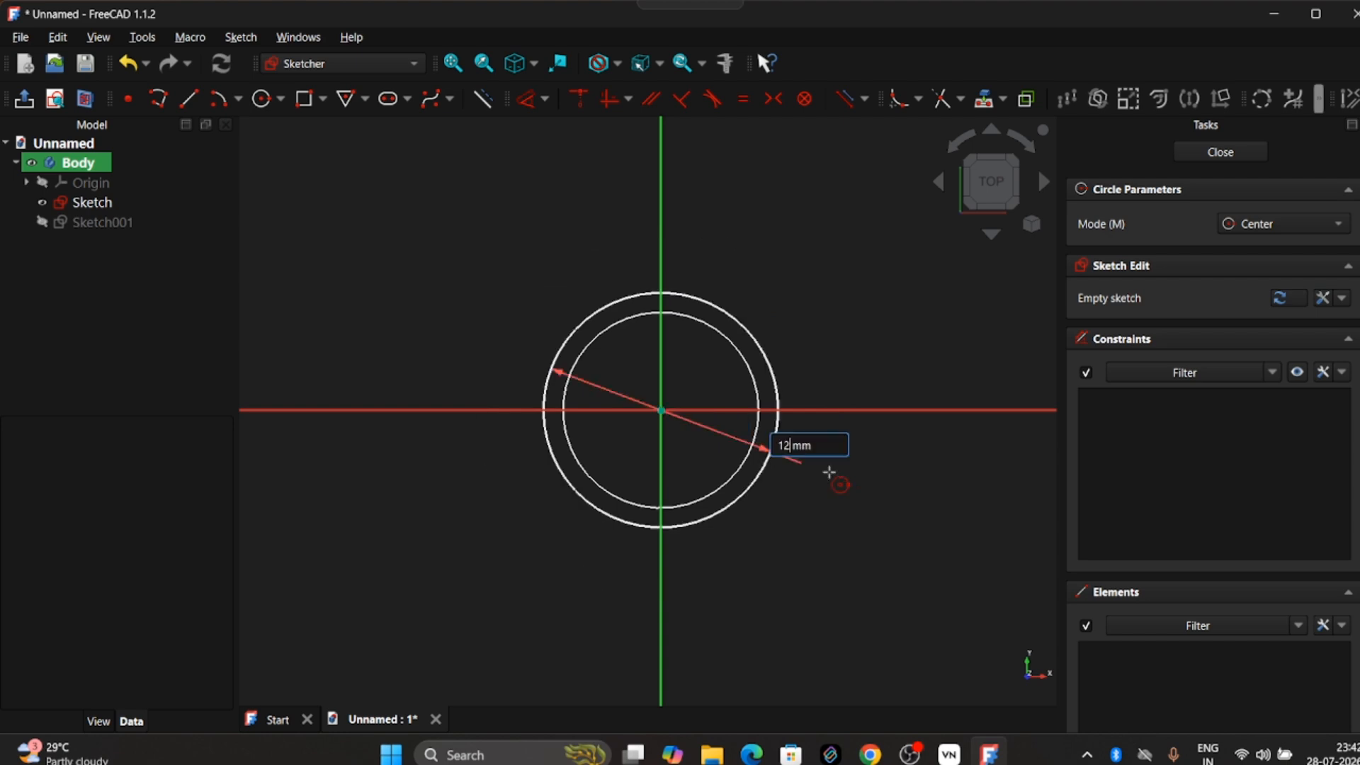
key("Return")
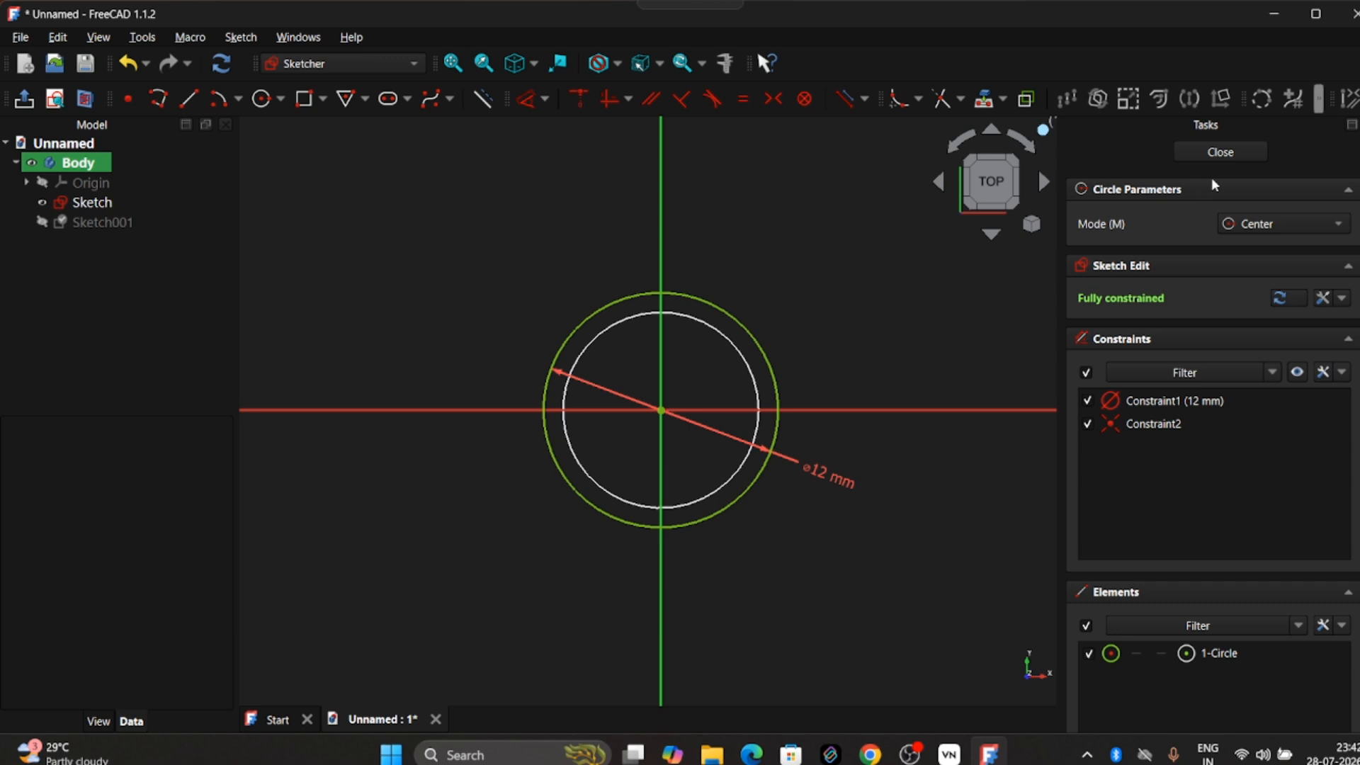
left_click(1221, 151)
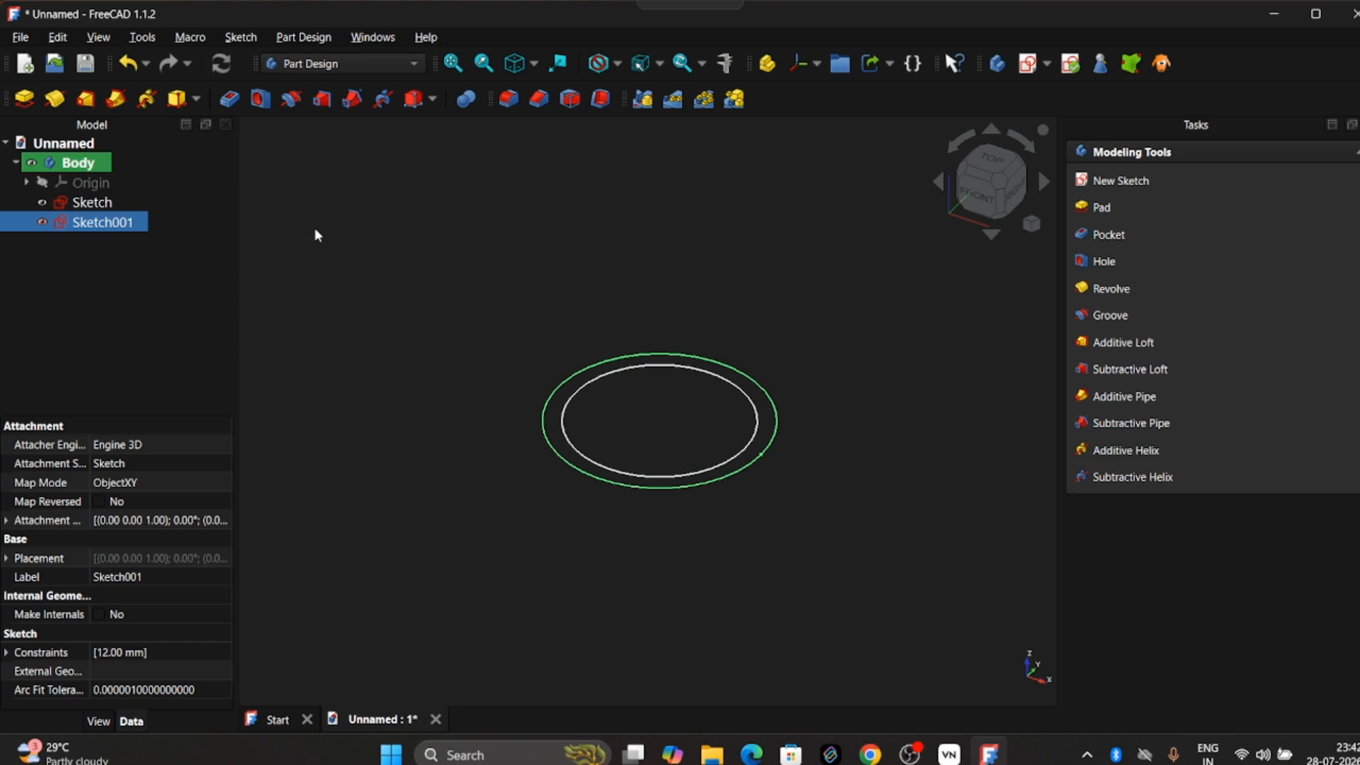
Create a third sketch attached to the second one, containing a 50 mm diameter circle centred on the origin
left_click(1144, 190)
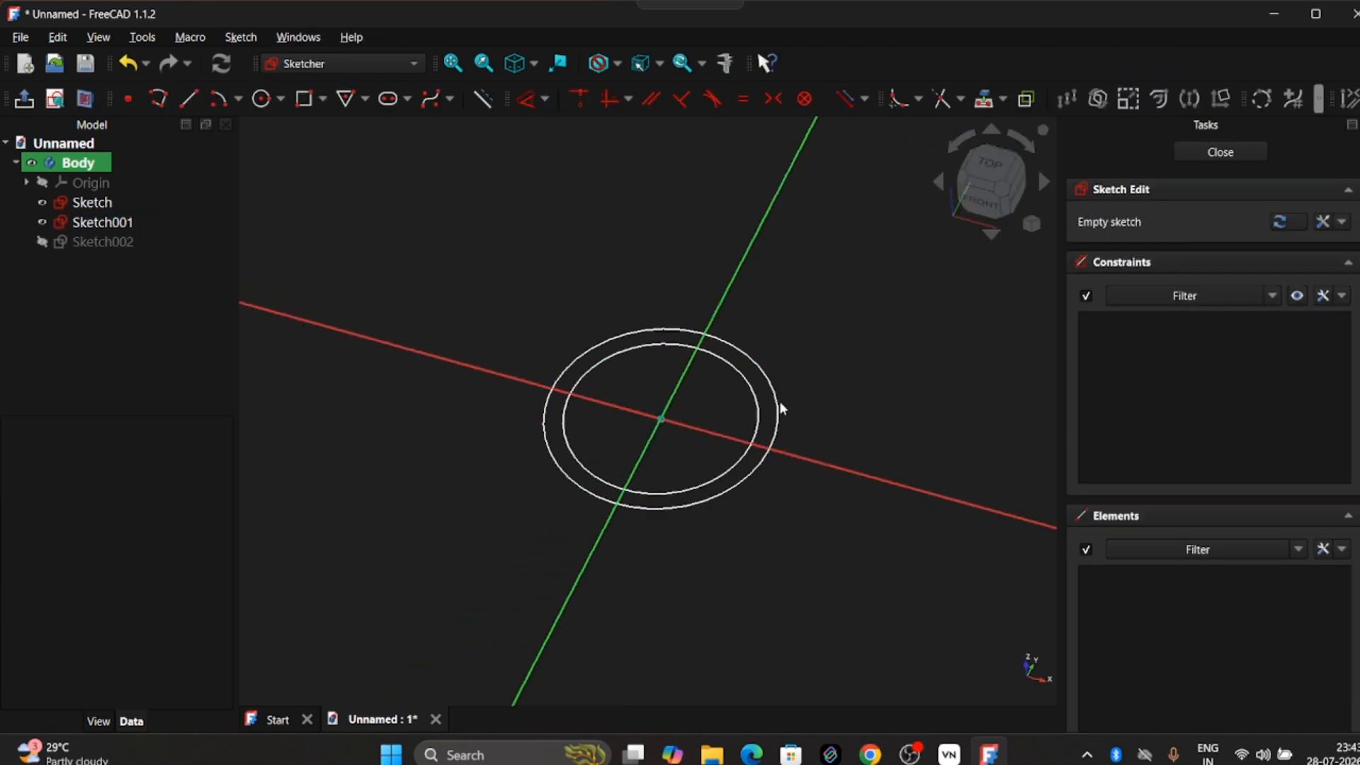
left_click(262, 98)
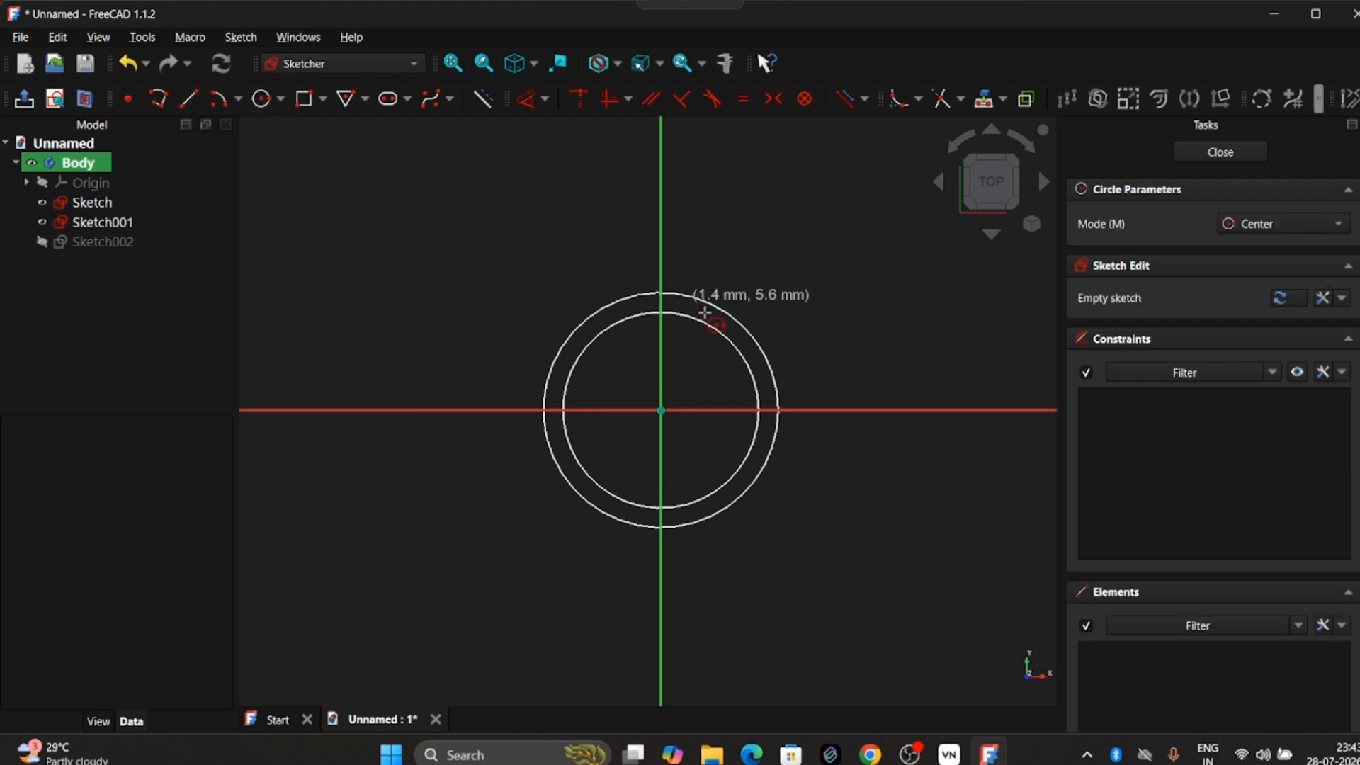
left_click(661, 409)
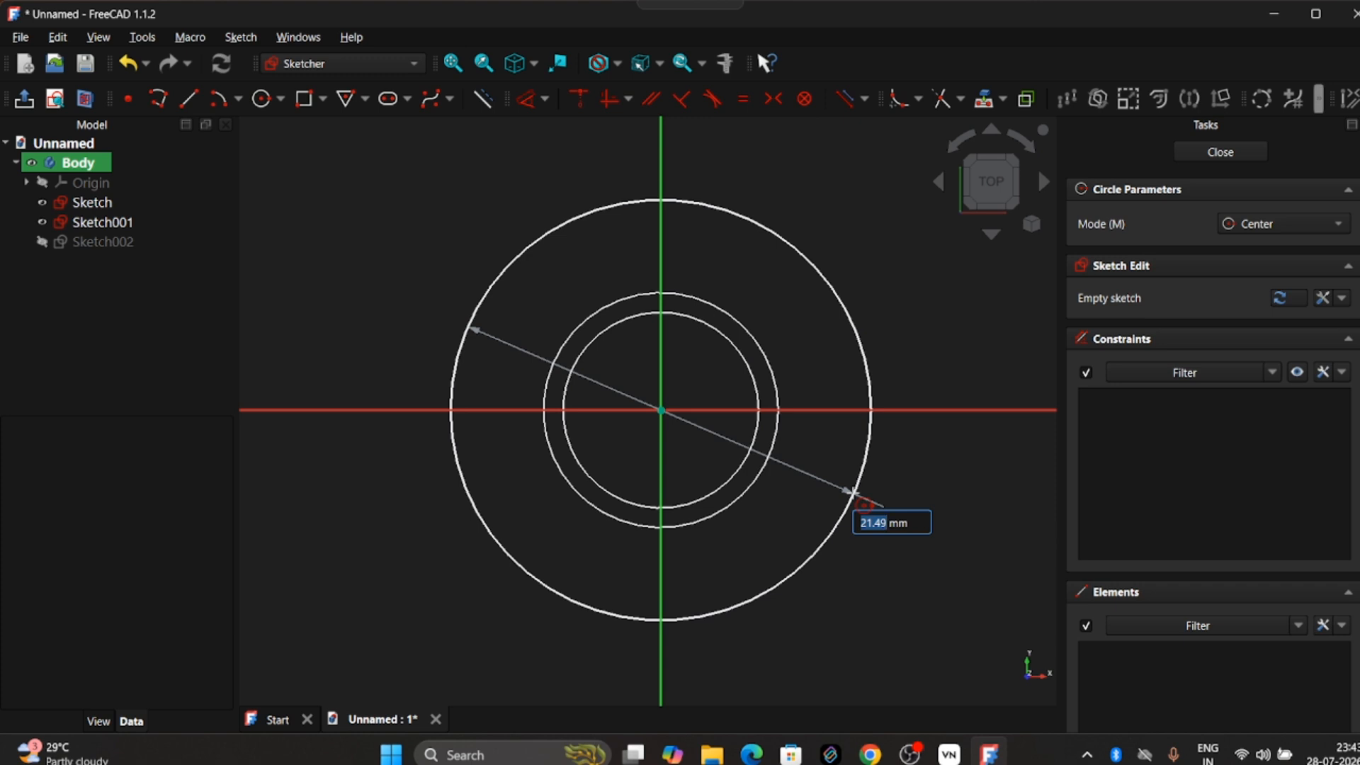
type("50")
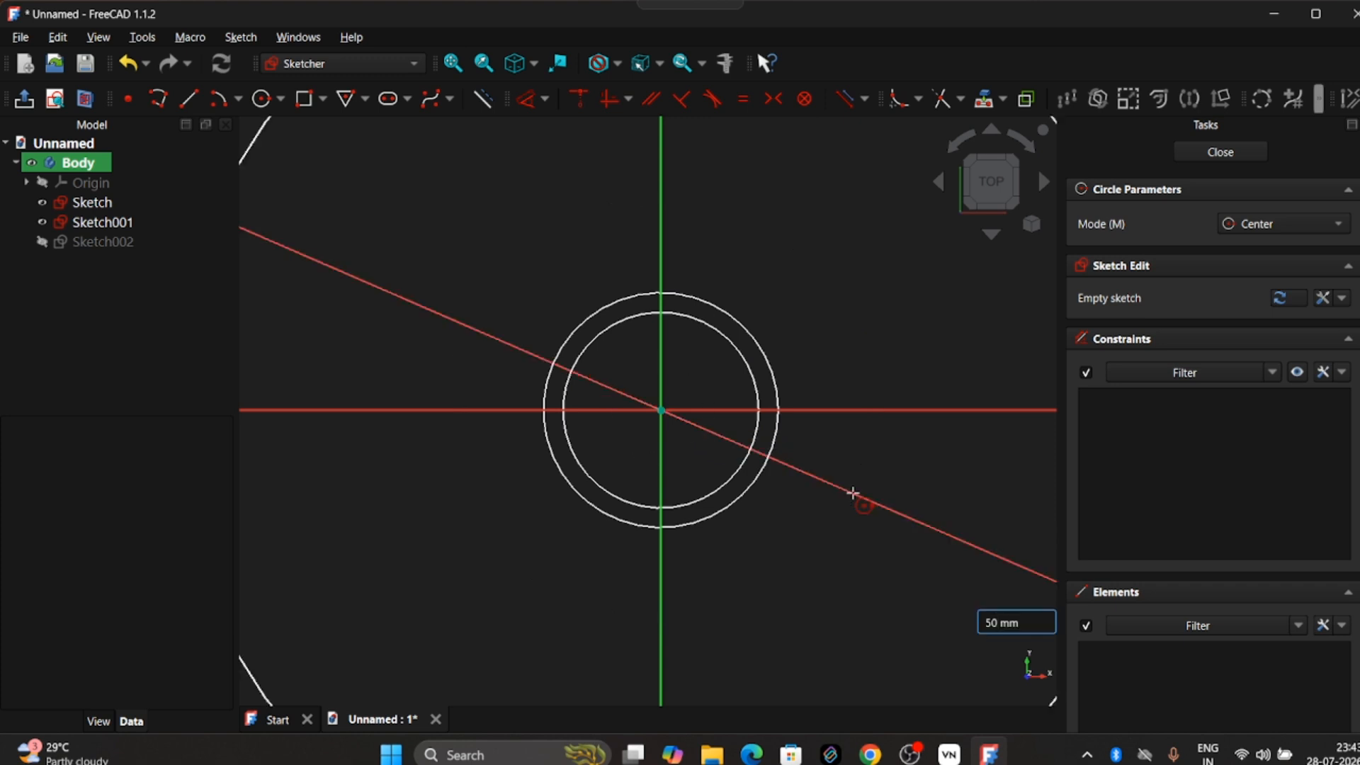
scroll(824, 498, "down", 2)
key("Return")
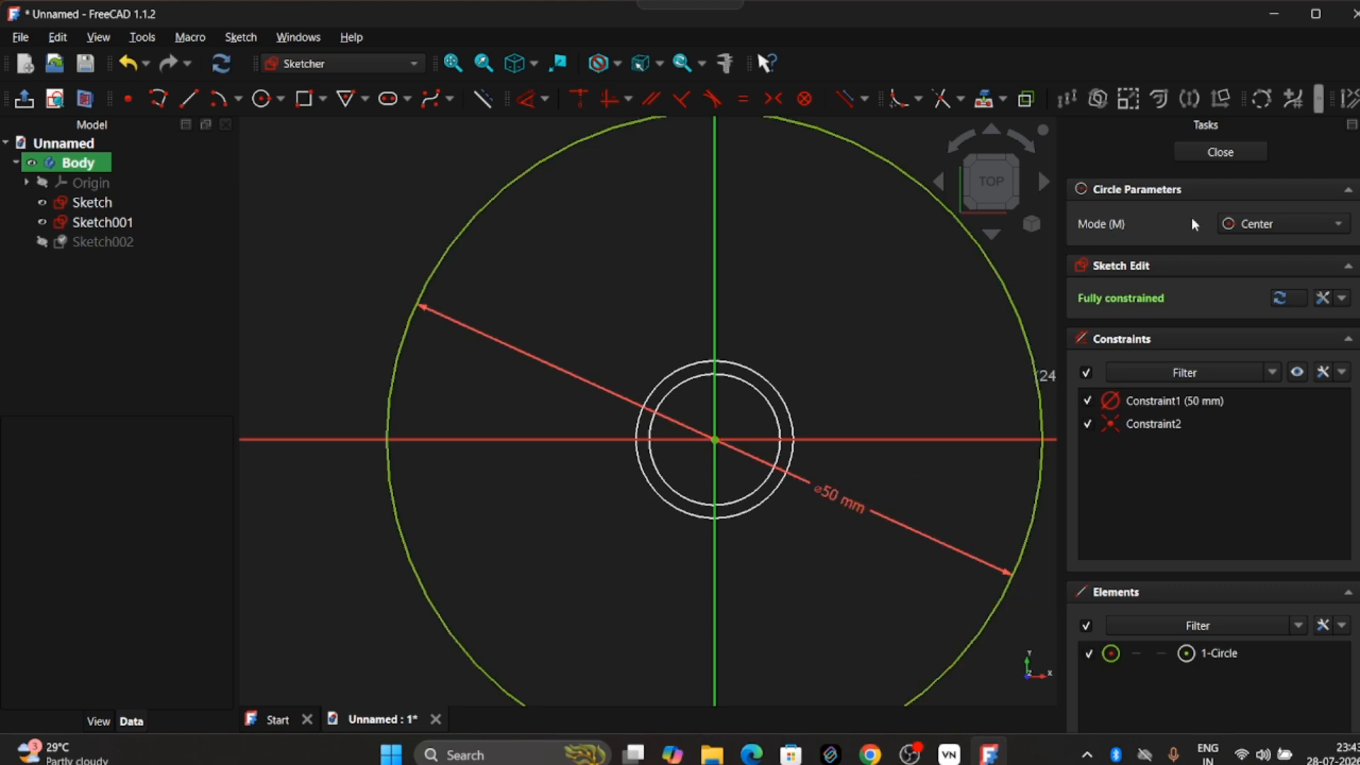
left_click(1220, 153)
scroll(800, 334, "down", 3)
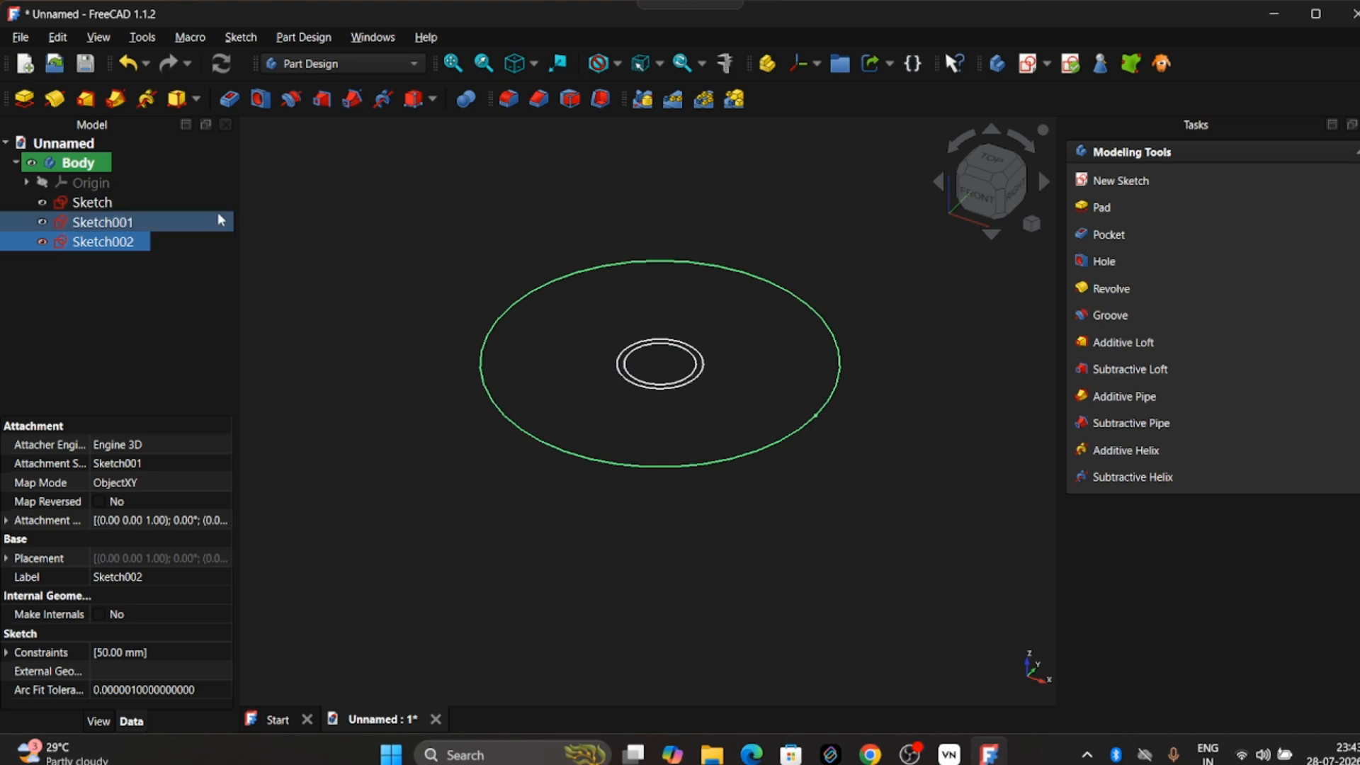
Expand the attachment offset position values of the 10 mm circle's sketch
left_click(159, 206)
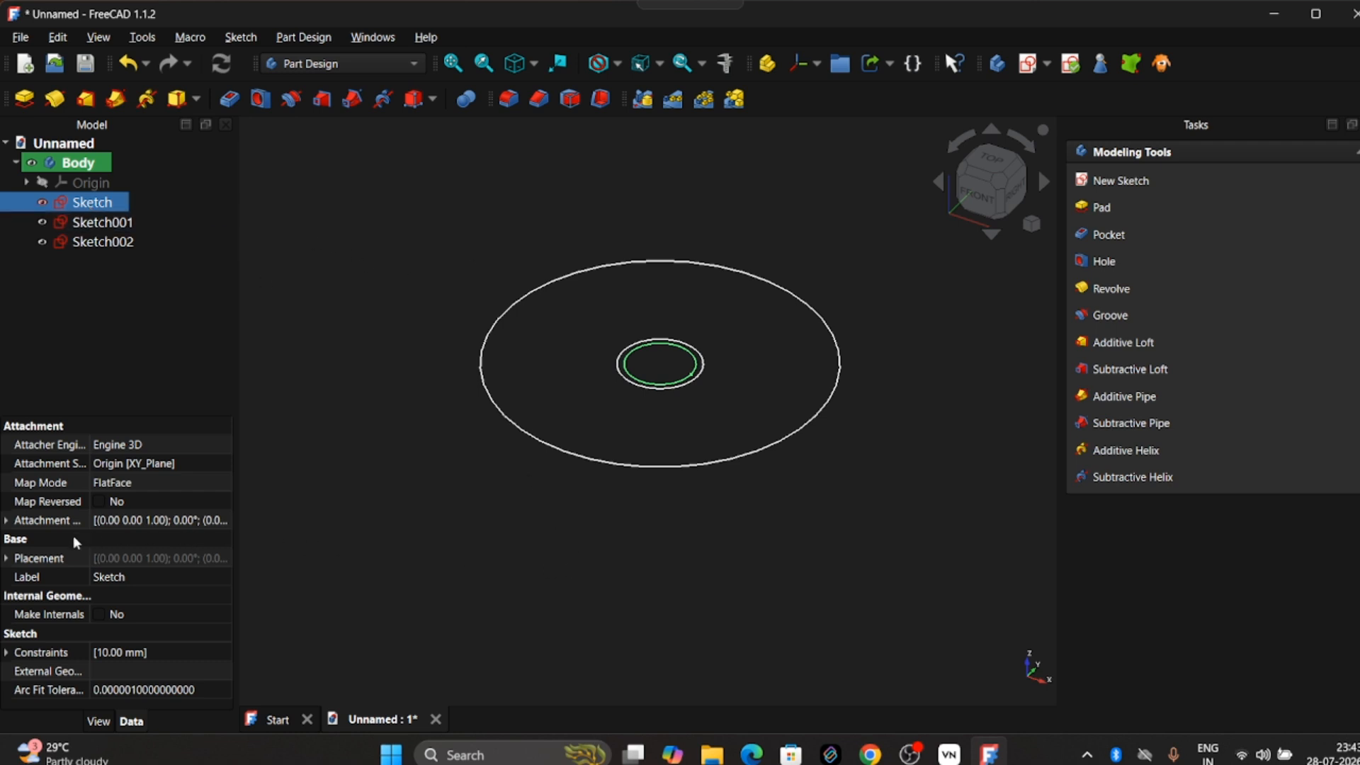
left_click(5, 520)
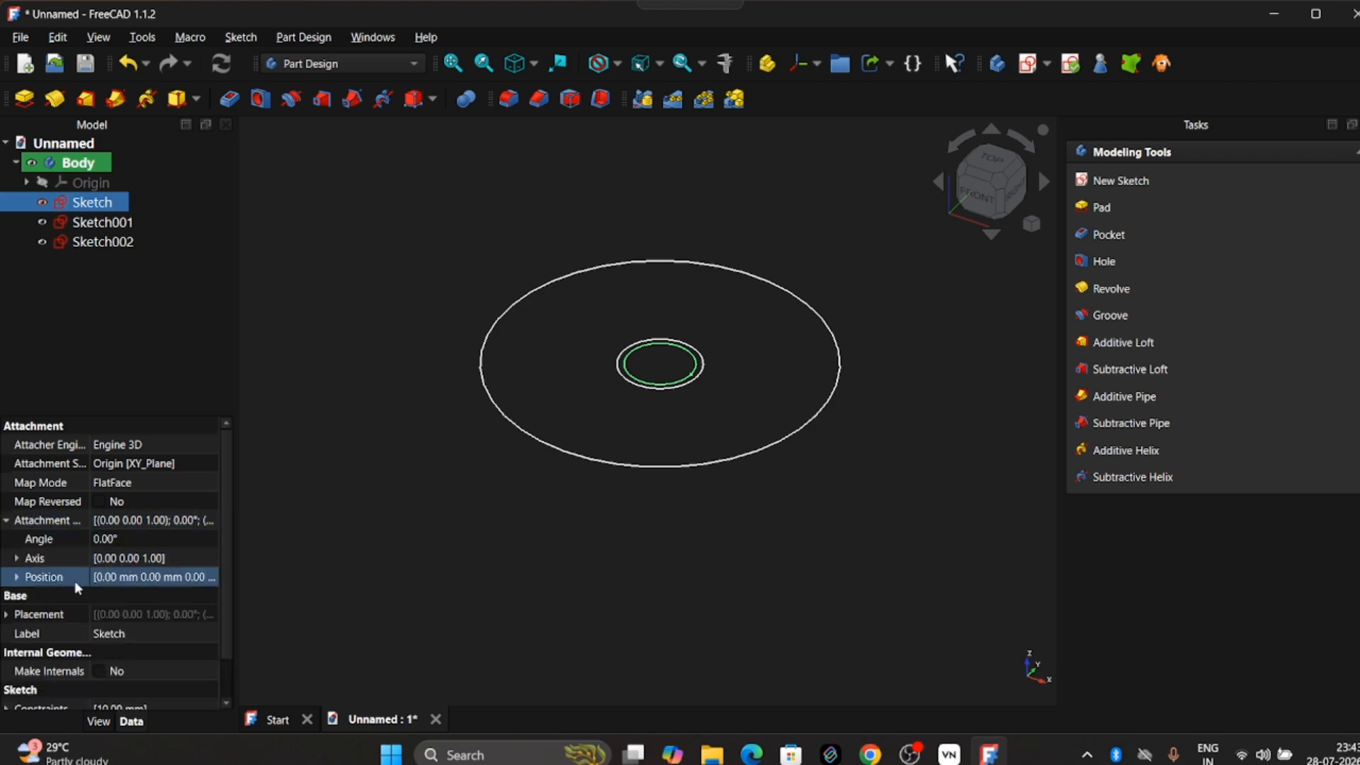
left_click(17, 577)
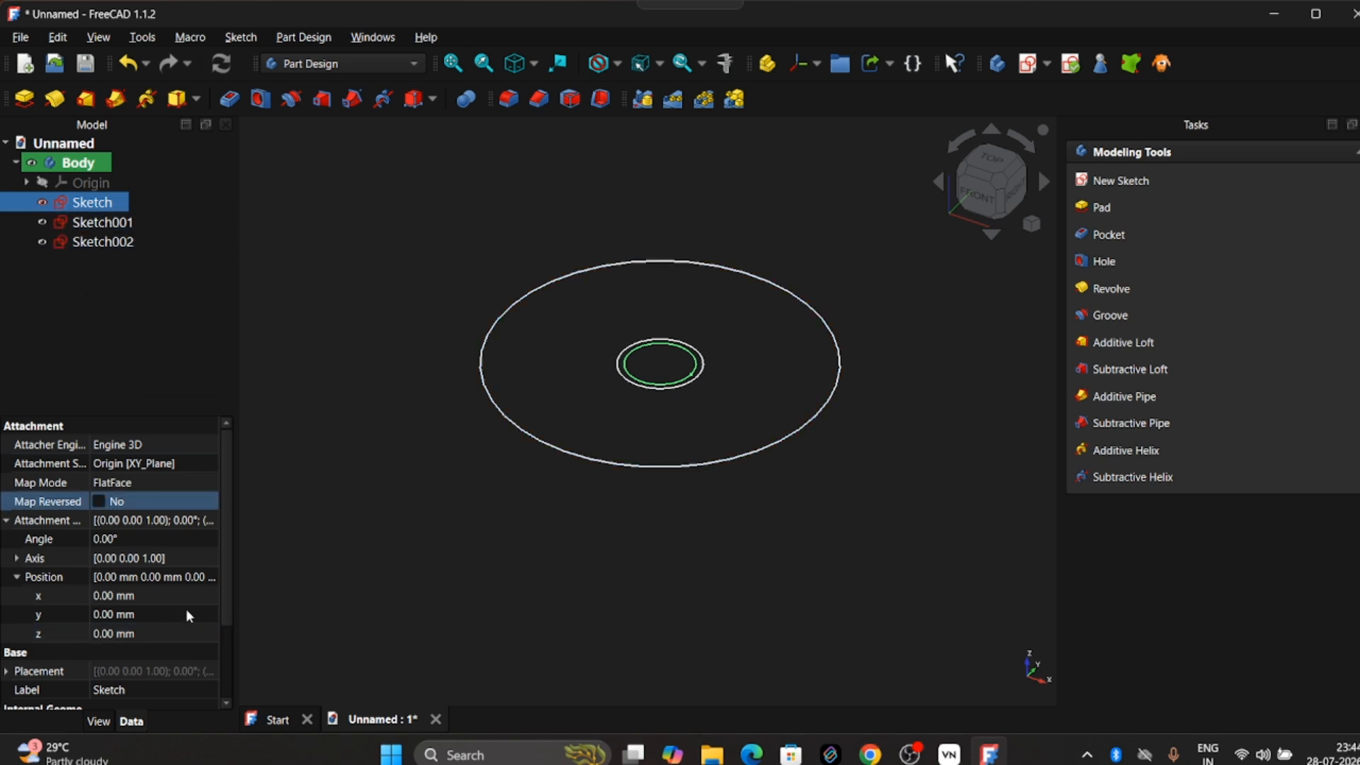
Set the z attachment offset of the 12 mm circle's sketch to 25 mm
left_click(145, 224)
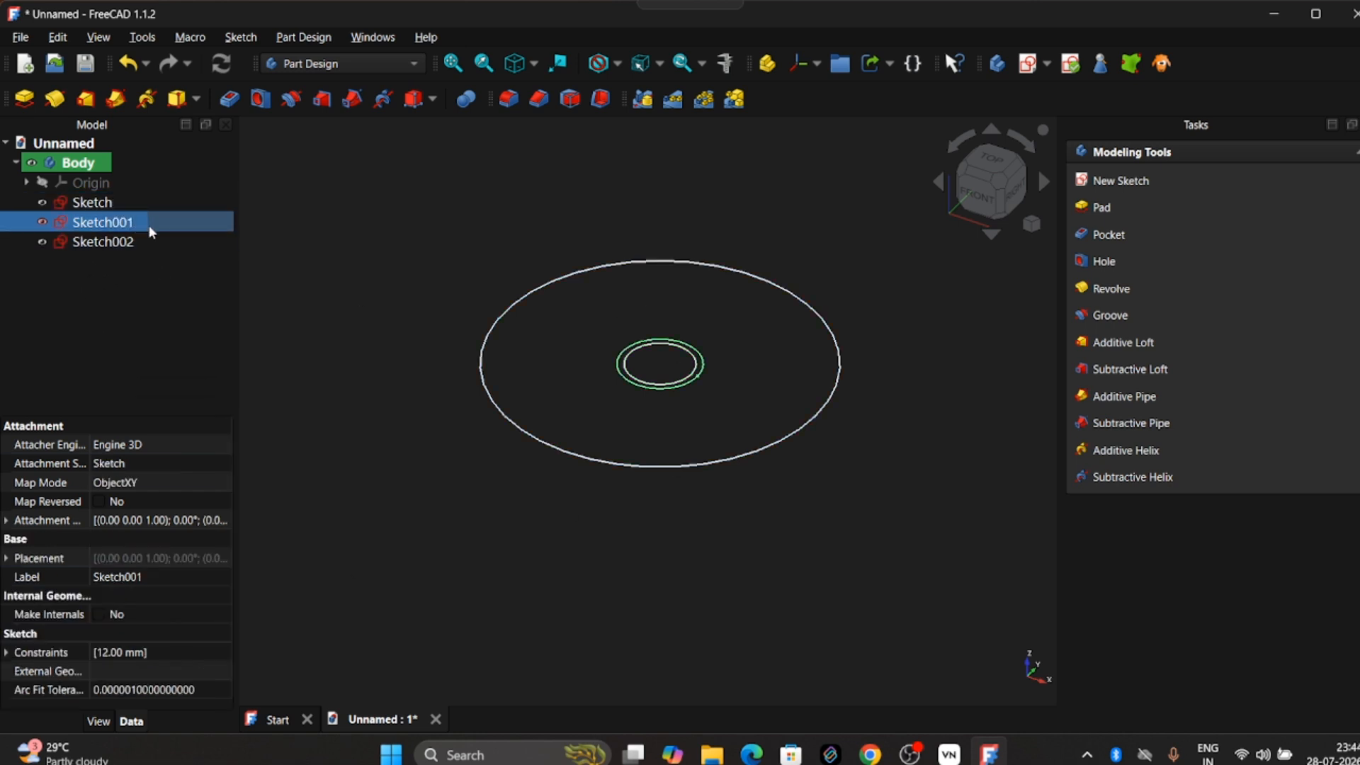
left_click(6, 520)
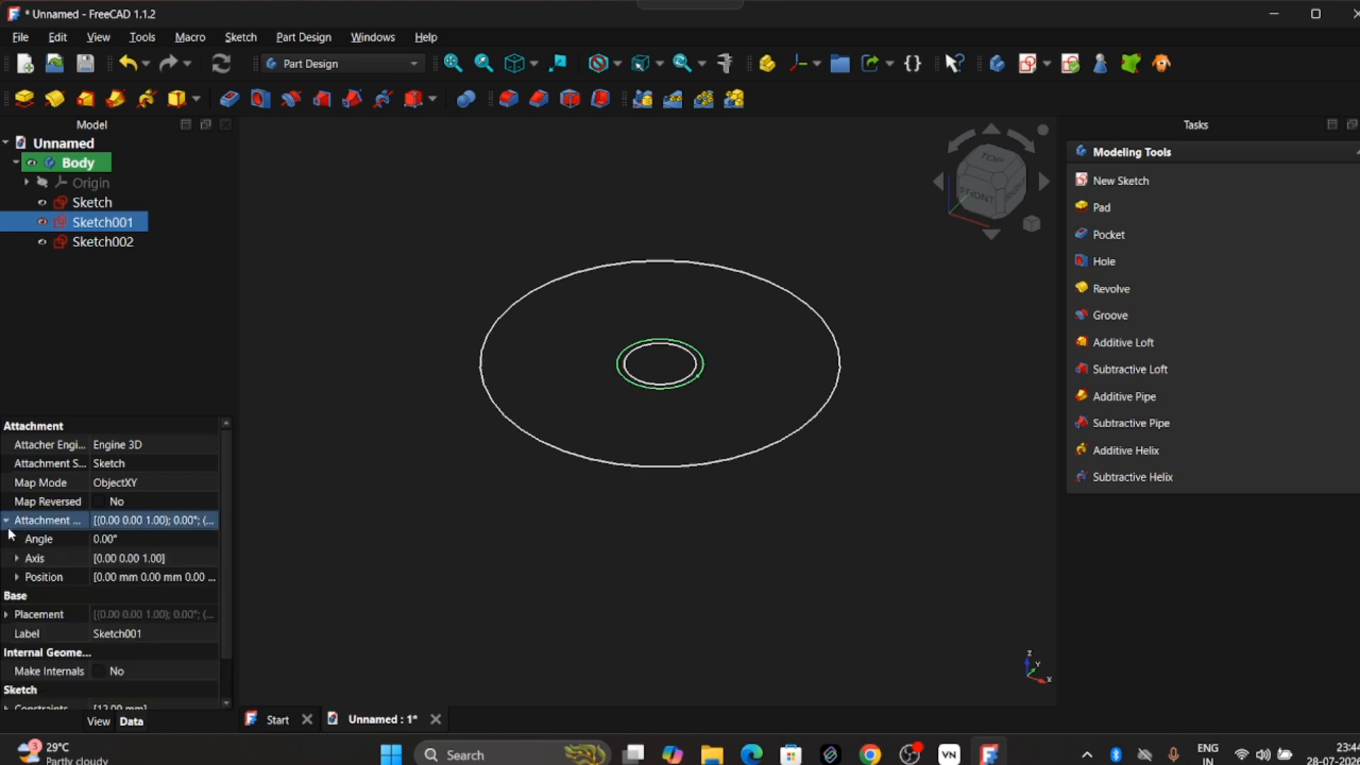
left_click(19, 578)
left_click(214, 631)
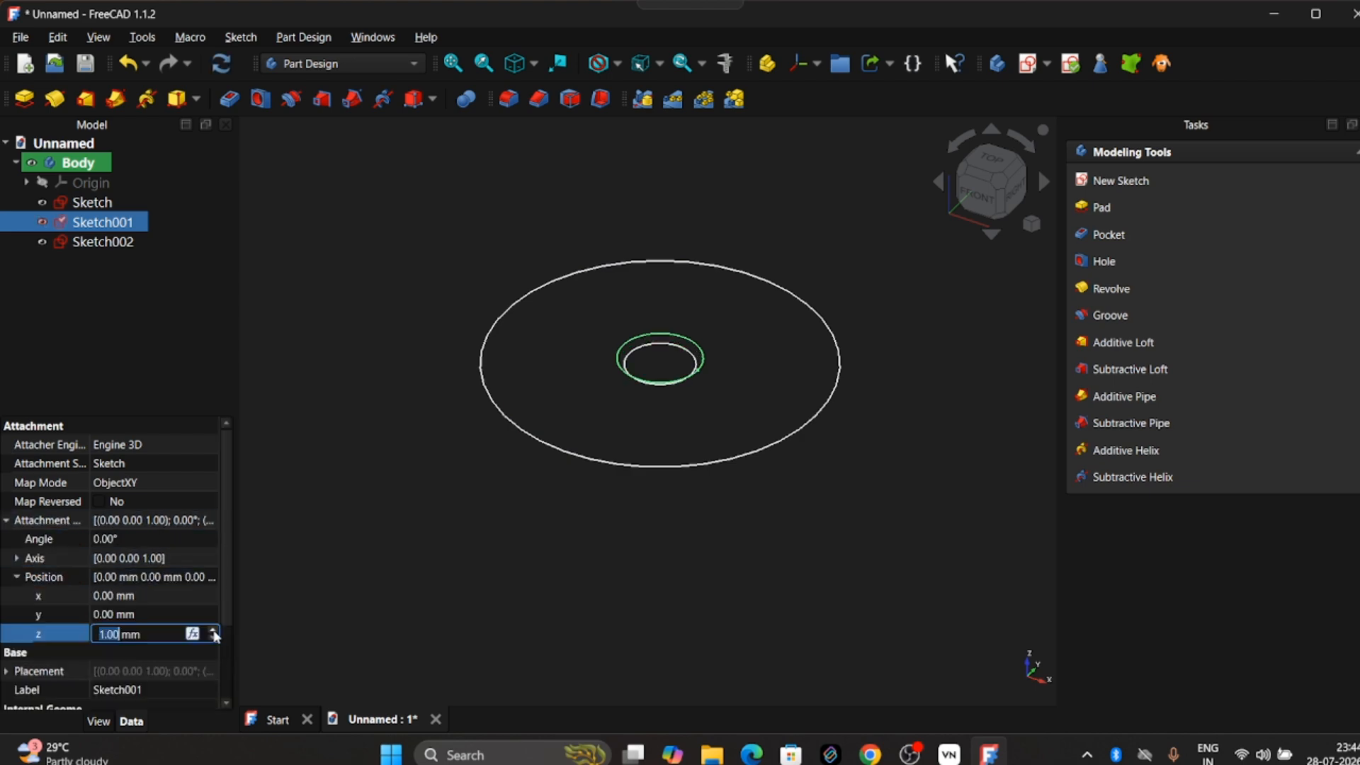
left_click(213, 631)
left_click(213, 631)
left_click(213, 631)
left_click(214, 630)
left_click(214, 630)
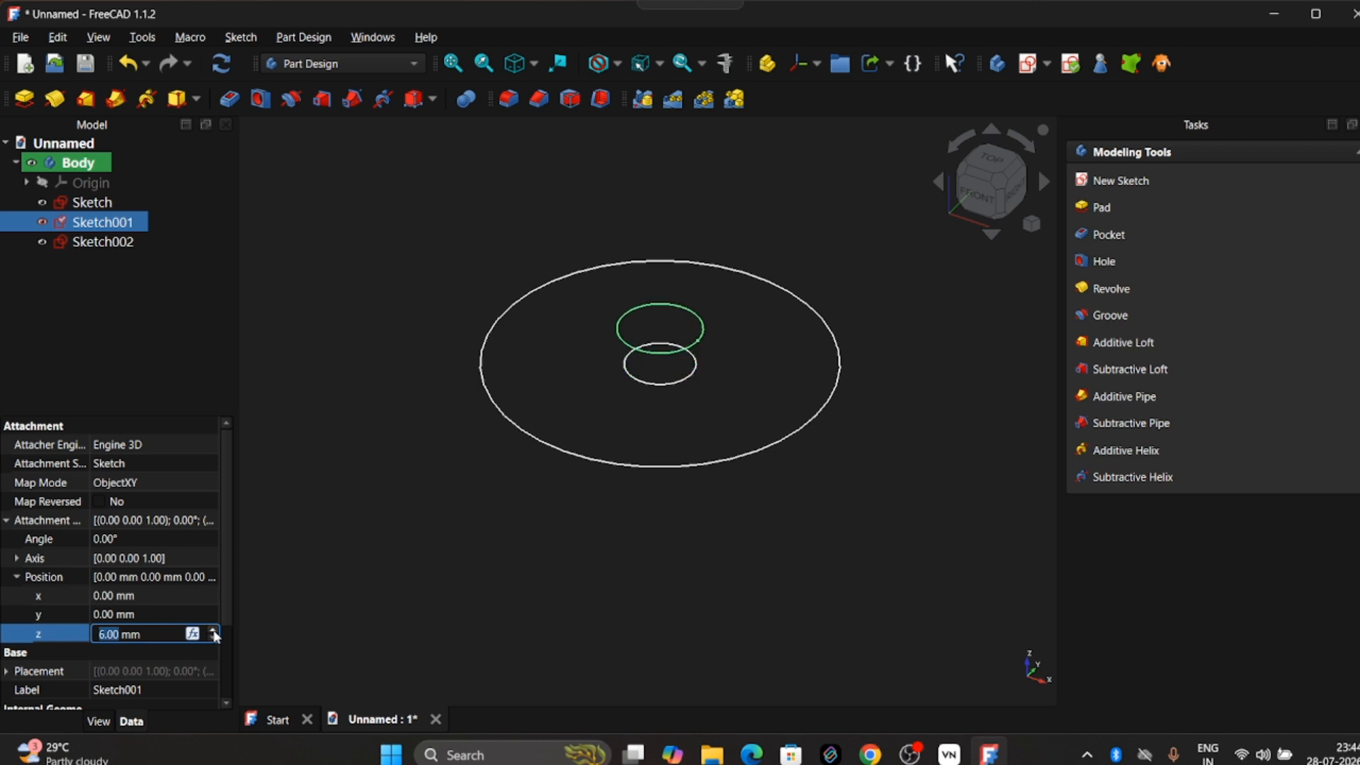
type("25")
key("Return")
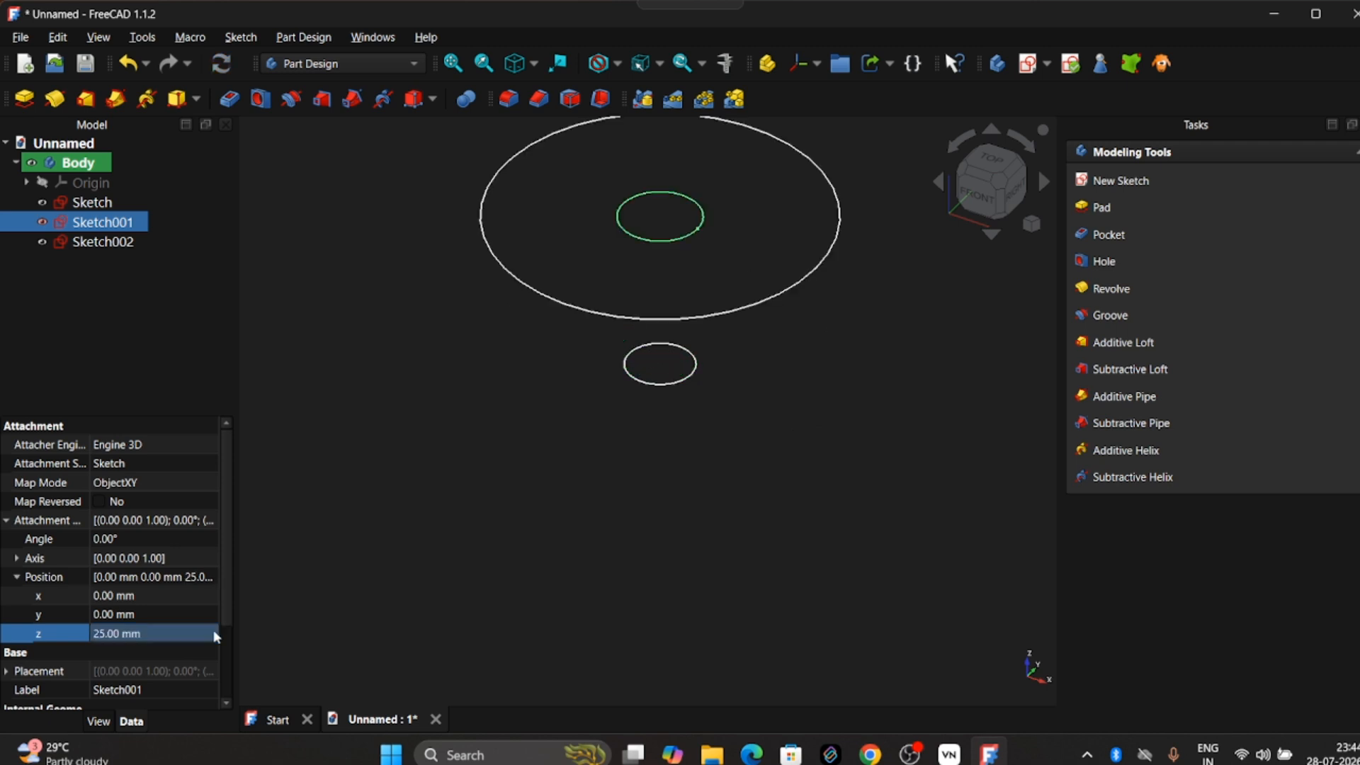
Set the z attachment offset of the 50 mm circle's sketch to 25 mm
left_click(100, 244)
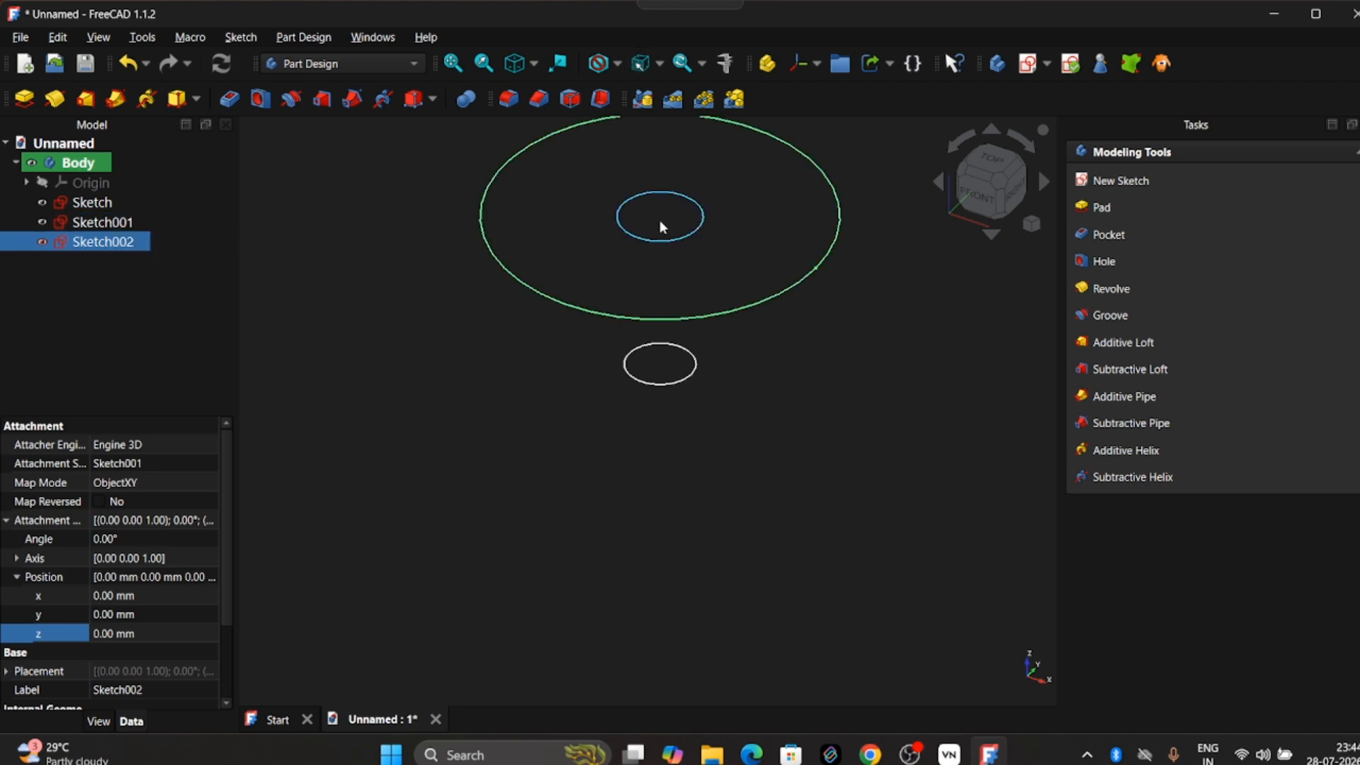
middle_click_drag(823, 340, 817, 454)
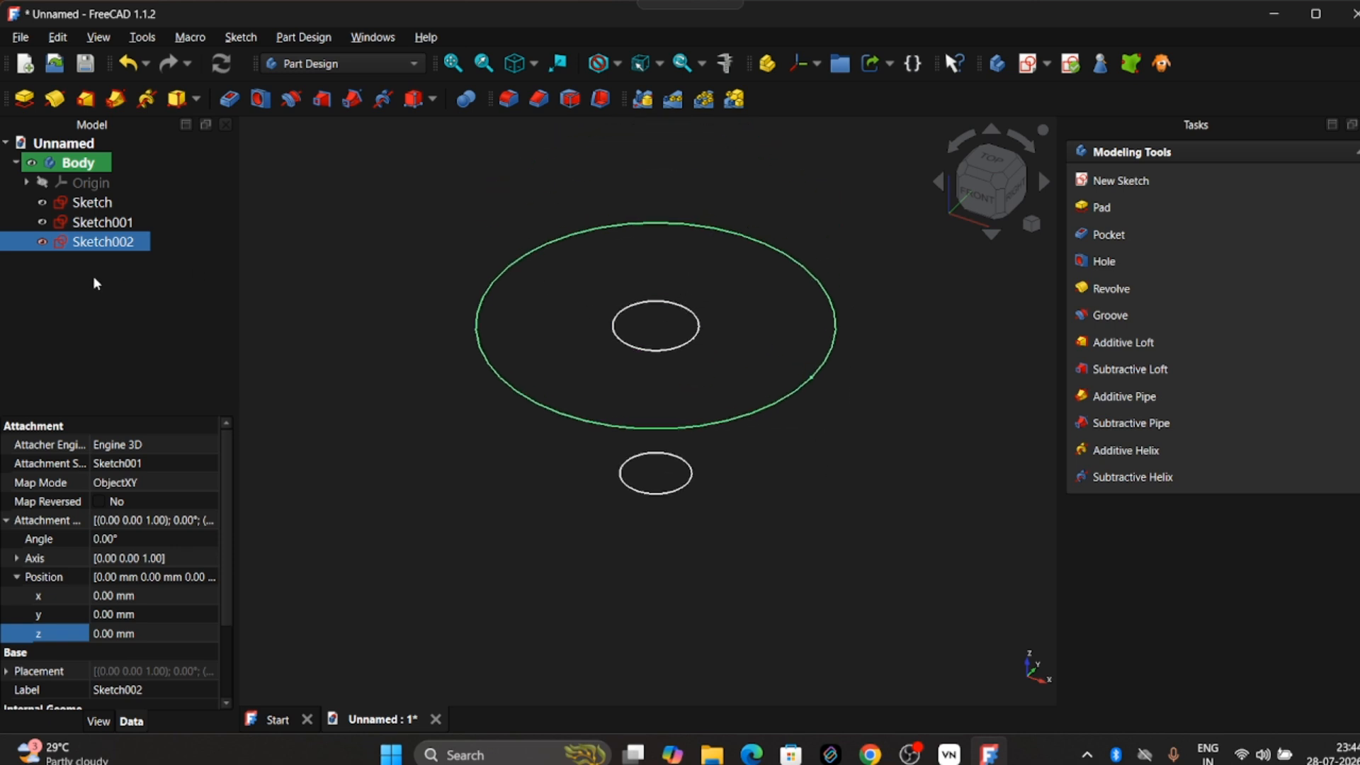
left_click(138, 627)
type("25")
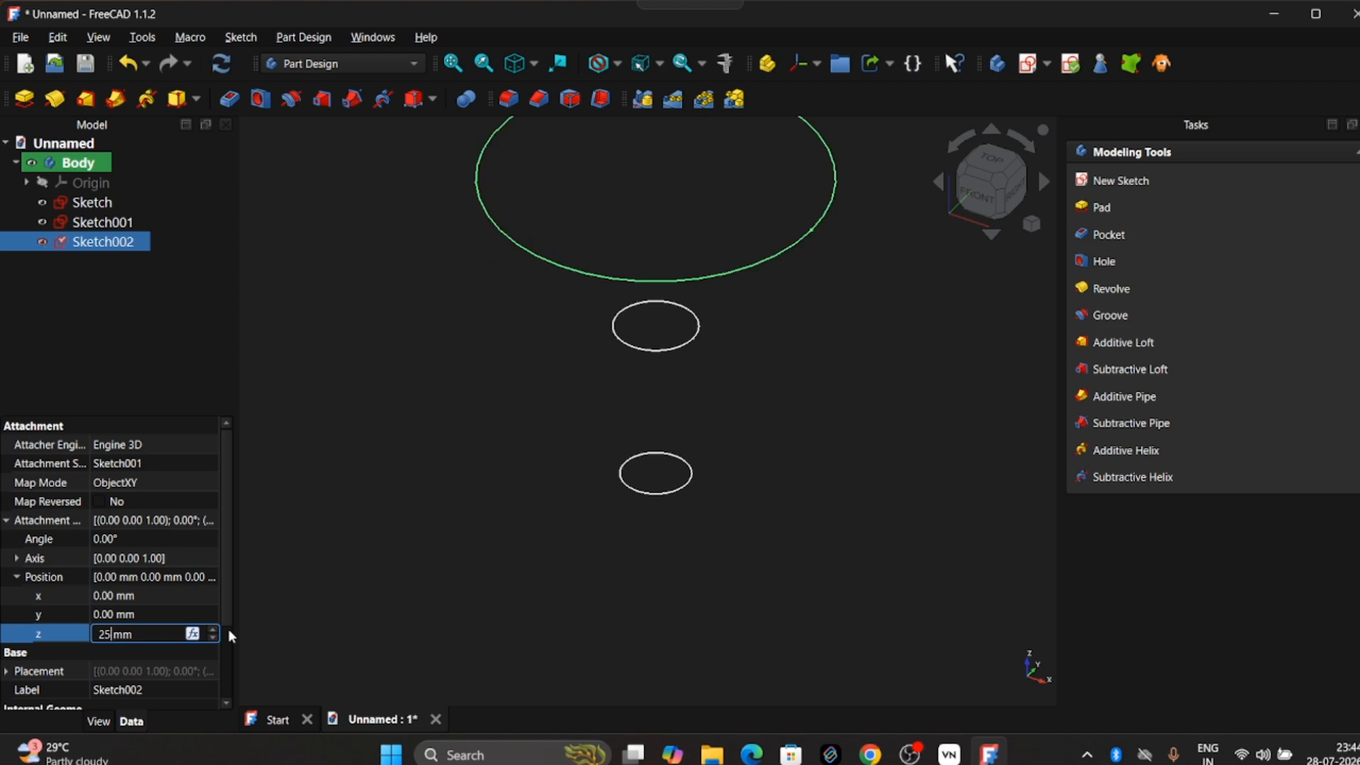
key("Return")
left_click(797, 379)
Create an additive loft from the 10 mm circle through the 12 mm circle to the 50 mm circle
scroll(829, 367, "down", 3)
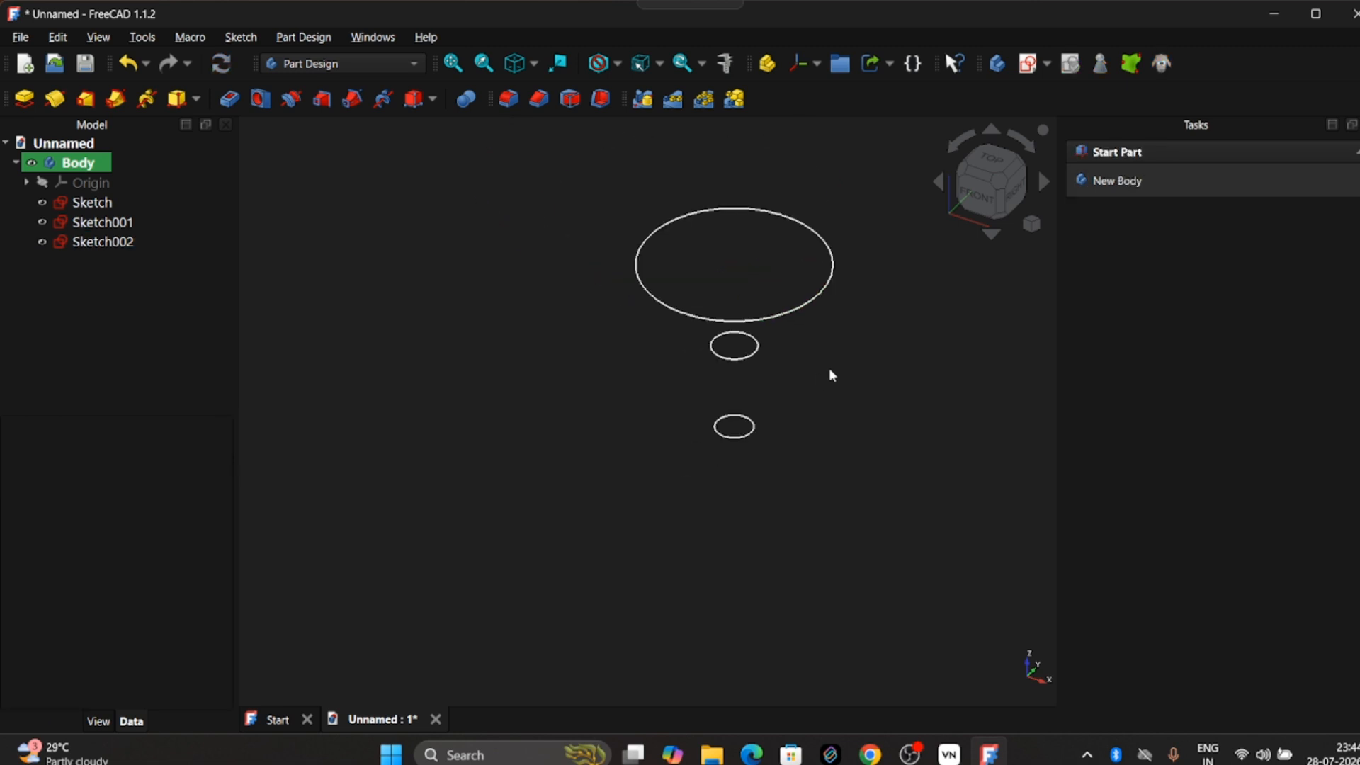
mouse_move(829, 367)
middle_mouse_down()
mouse_move(716, 354)
mouse_move(683, 279)
mouse_move(668, 301)
middle_mouse_up()
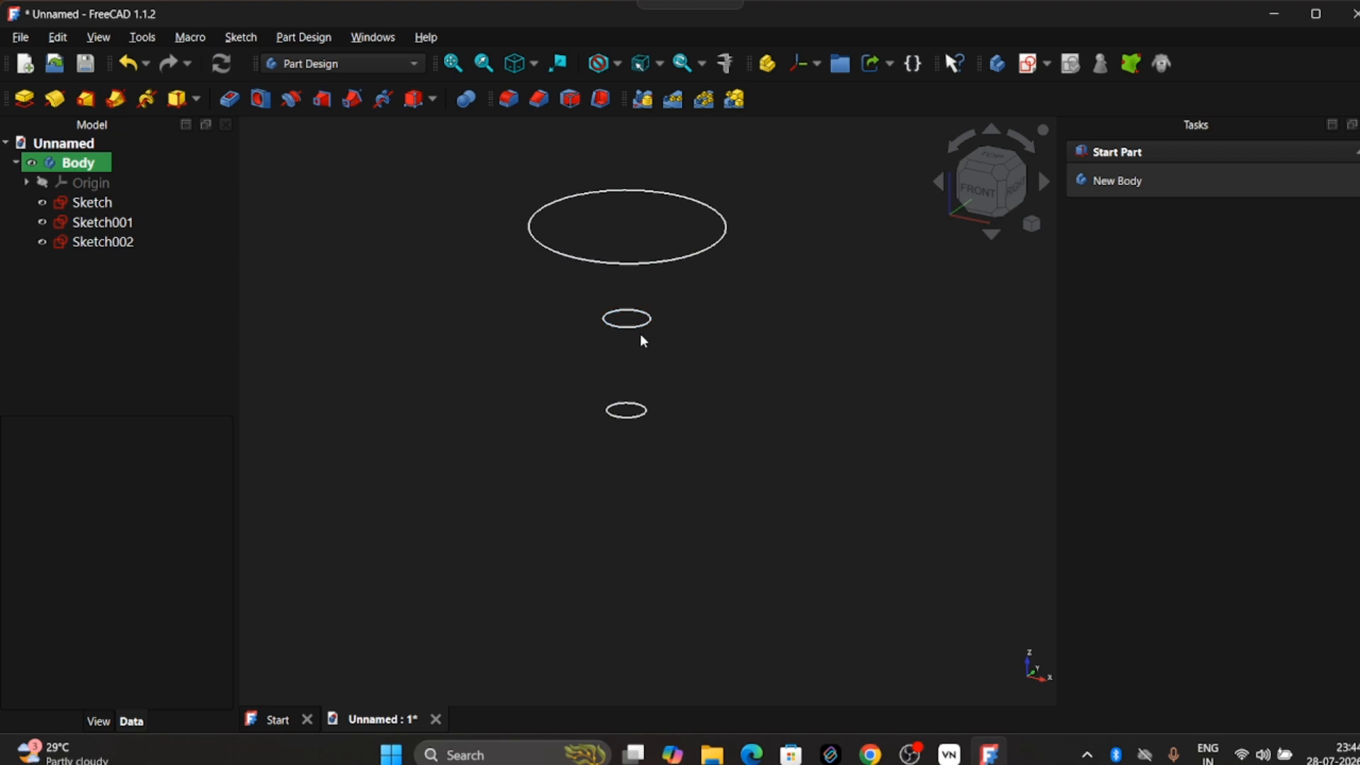
scroll(833, 410, "down", 2)
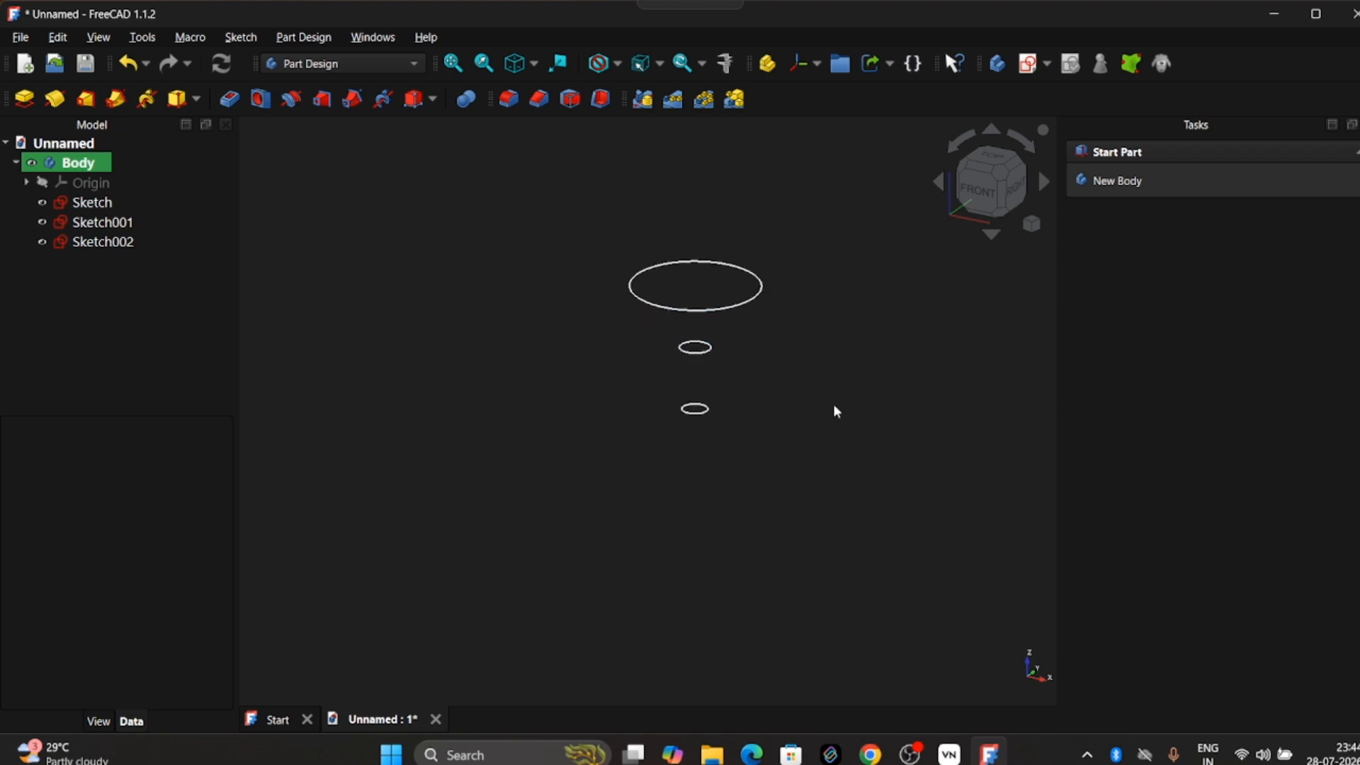
left_click(698, 414)
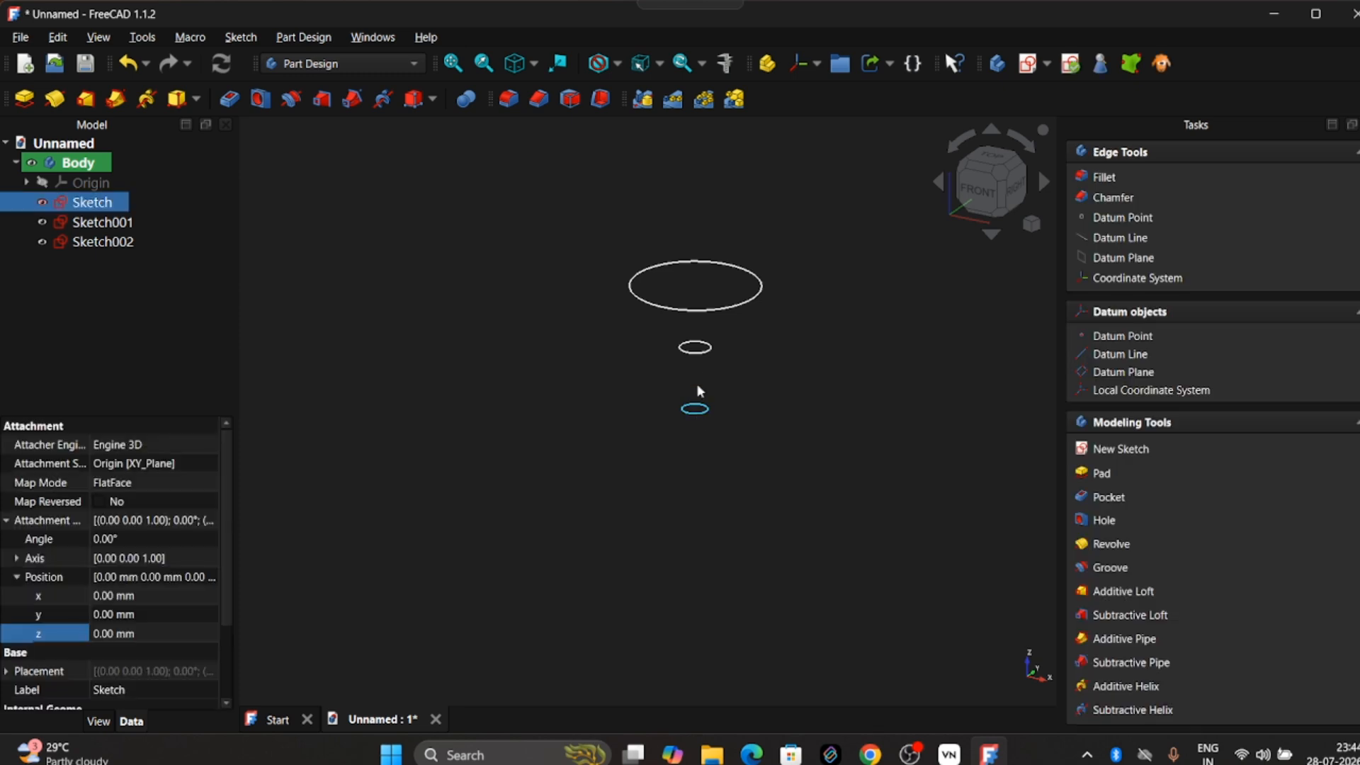
left_click(708, 346, "ctrl")
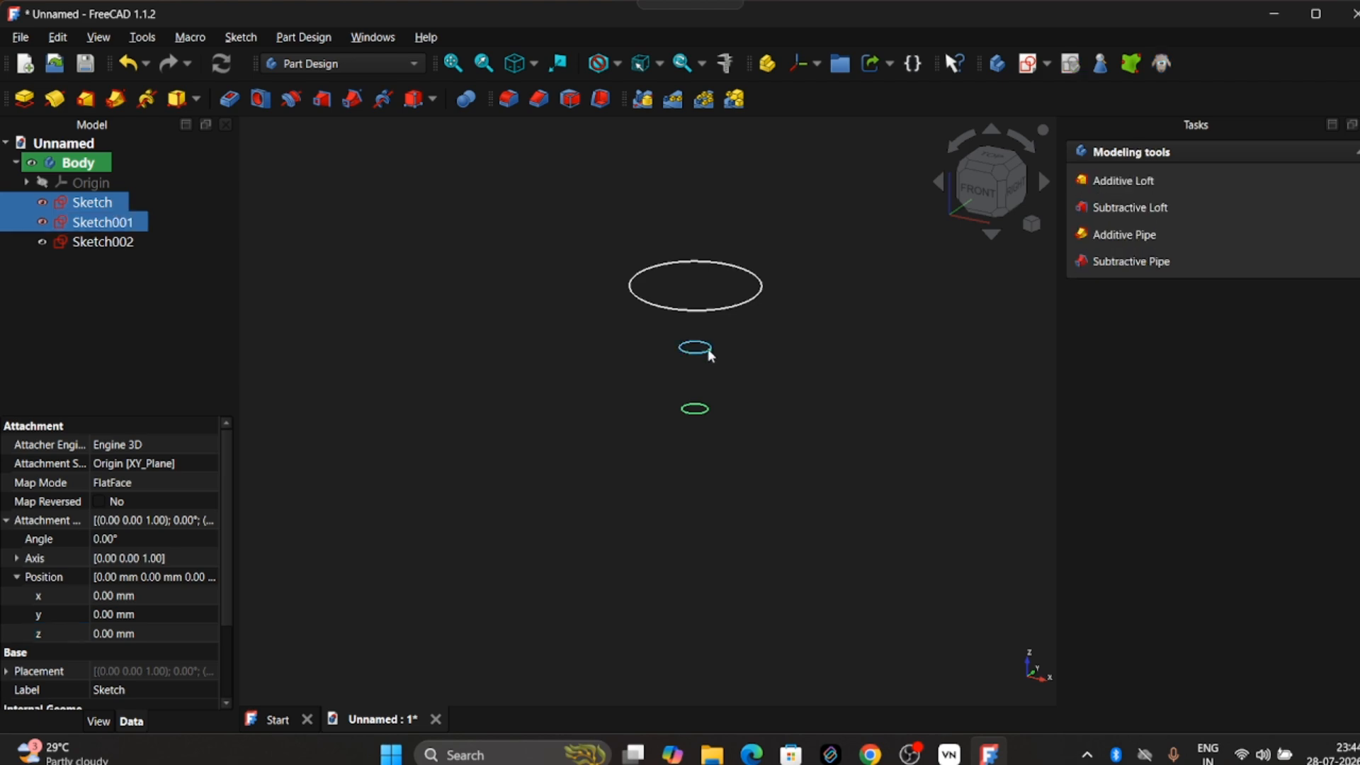
left_click(729, 306, "ctrl")
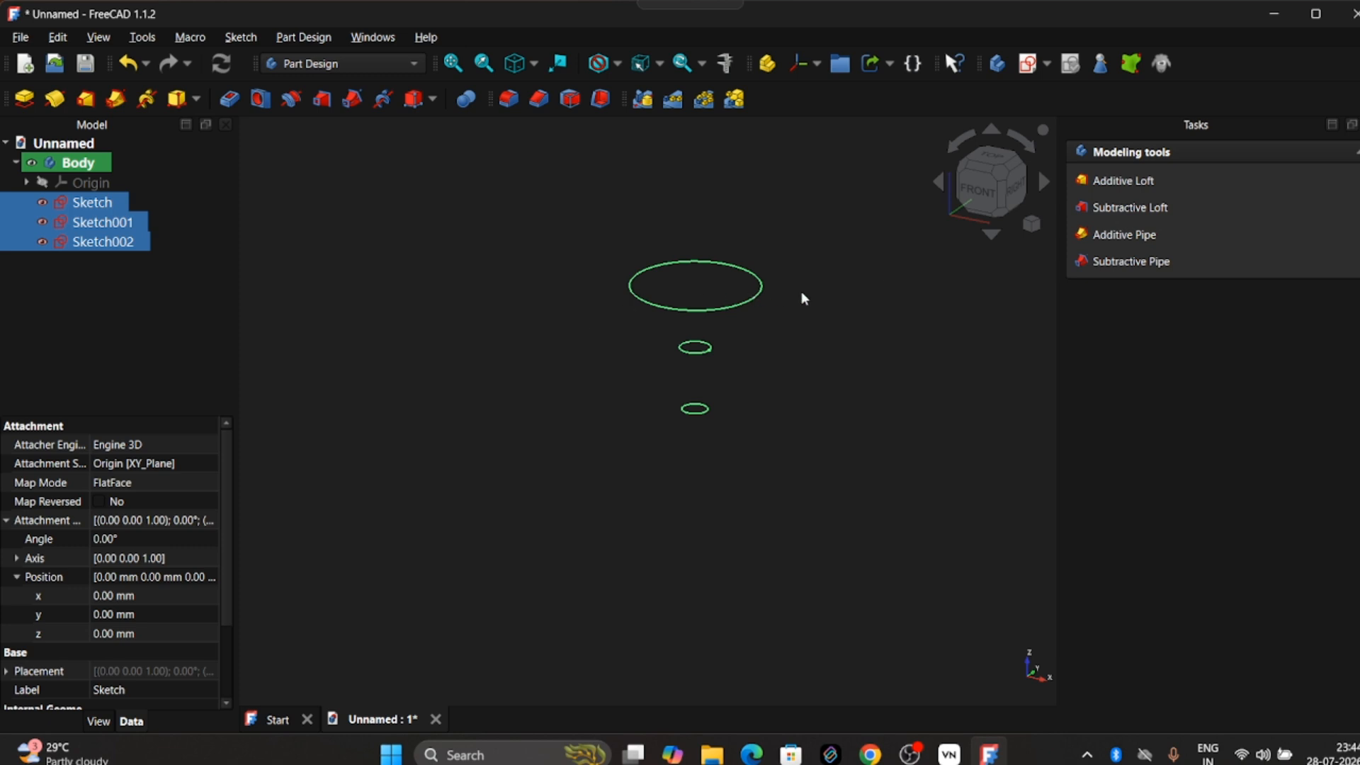
left_click(87, 105)
scroll(745, 313, "up", 4)
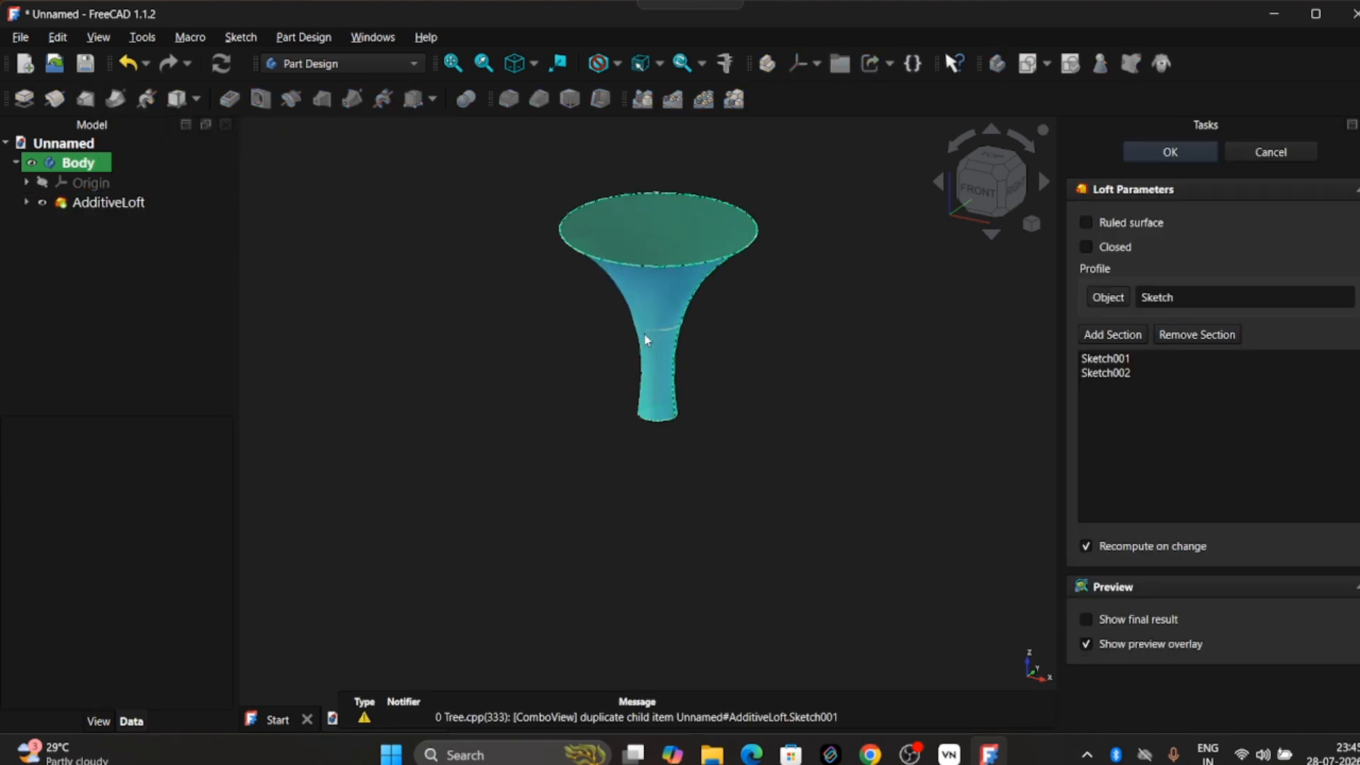
mouse_move(753, 313)
middle_mouse_down()
mouse_move(756, 251)
mouse_move(737, 311)
middle_mouse_up()
Show the loft's final result and turn off its preview overlay
left_click(1086, 619)
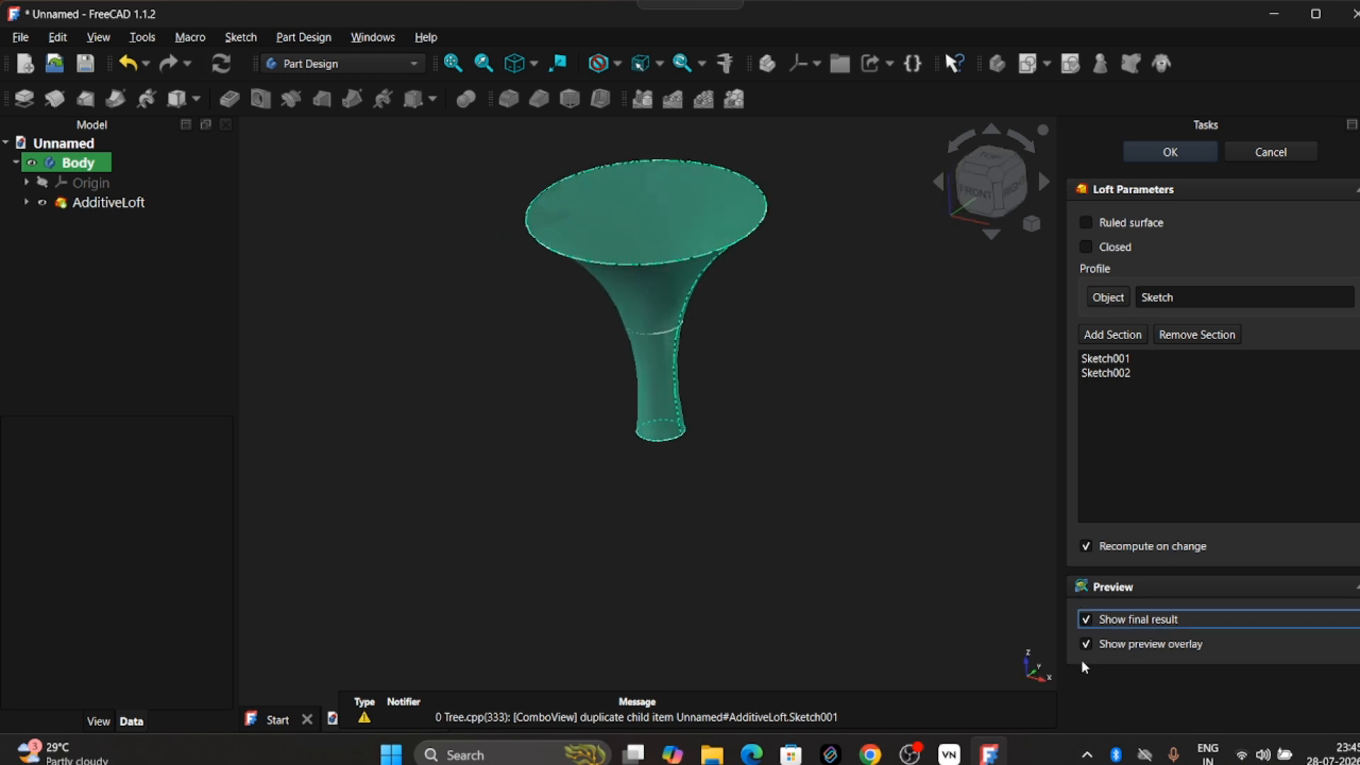
left_click(1086, 644)
middle_click_drag(680, 255, 732, 293)
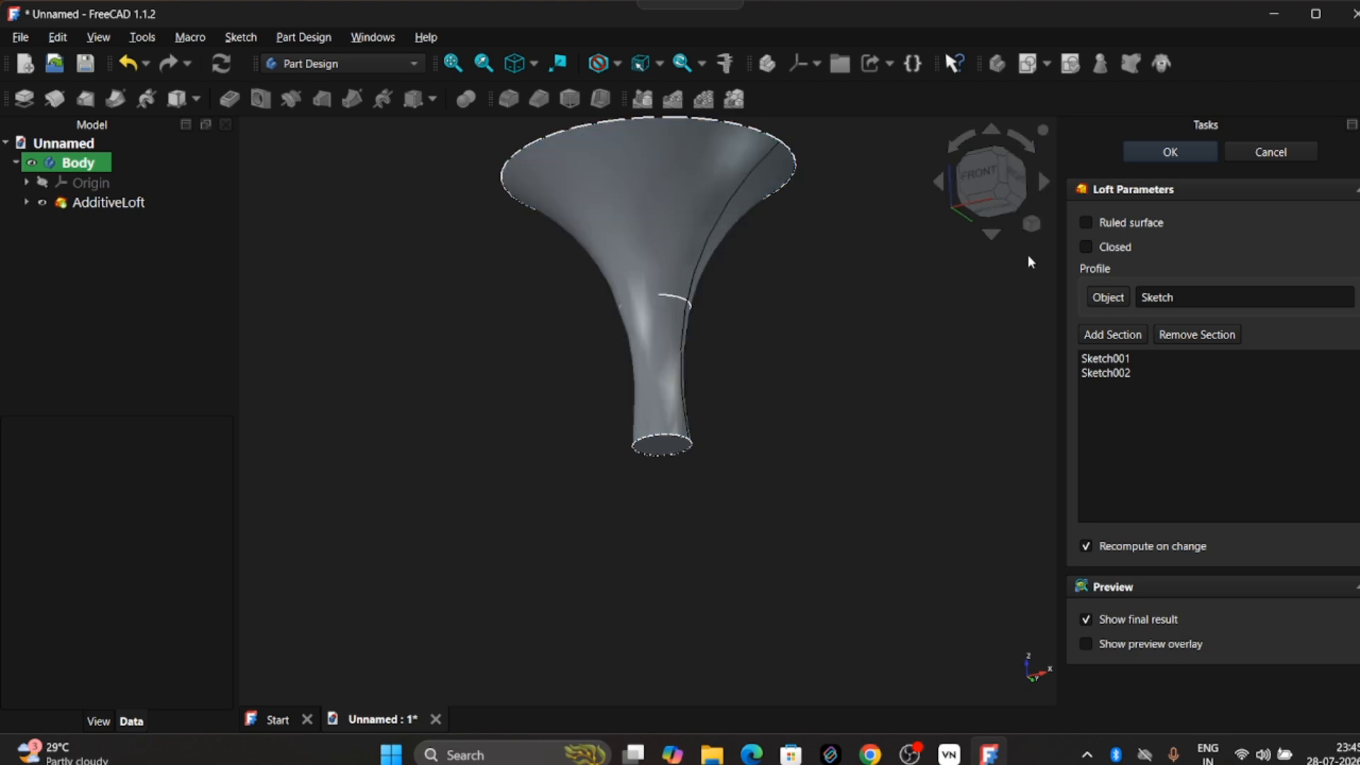
Make the loft a ruled surface and accept it
left_click(1086, 223)
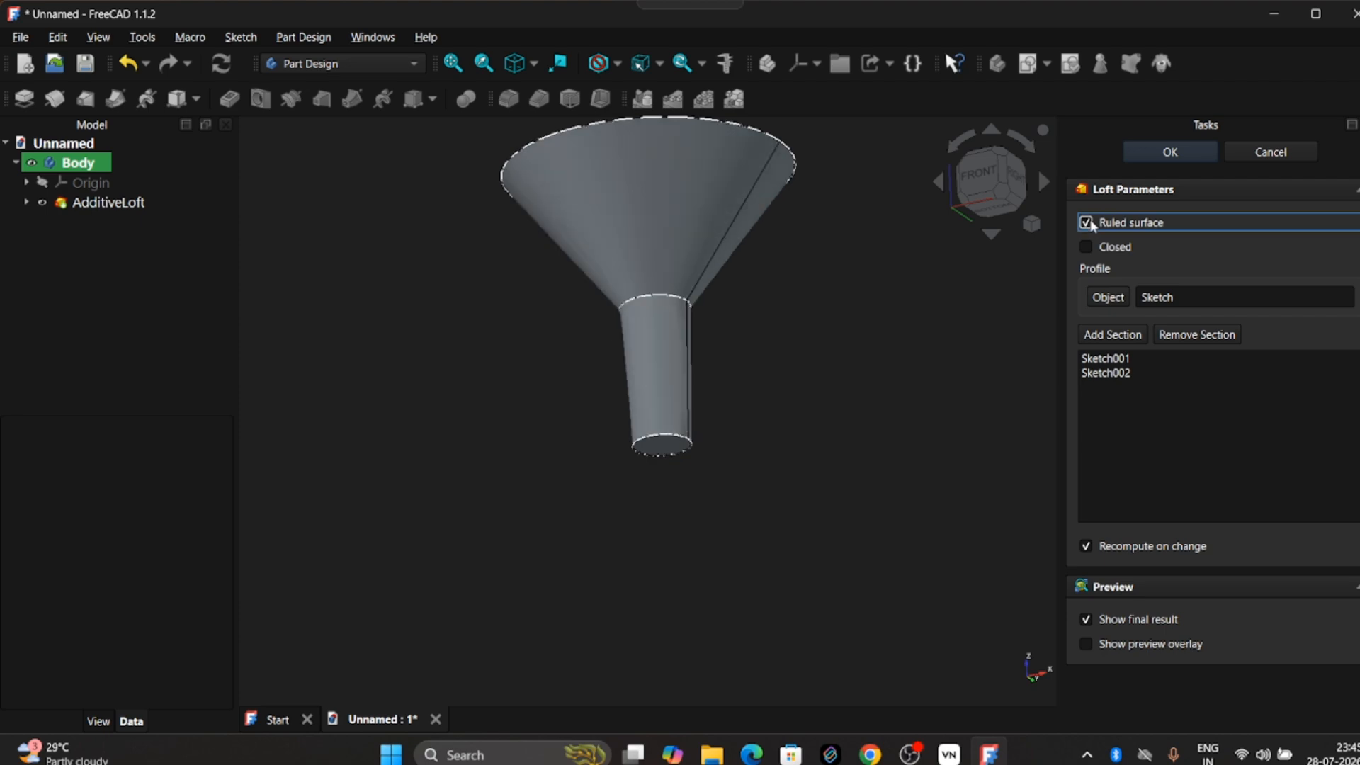
middle_click_drag(701, 276, 677, 294)
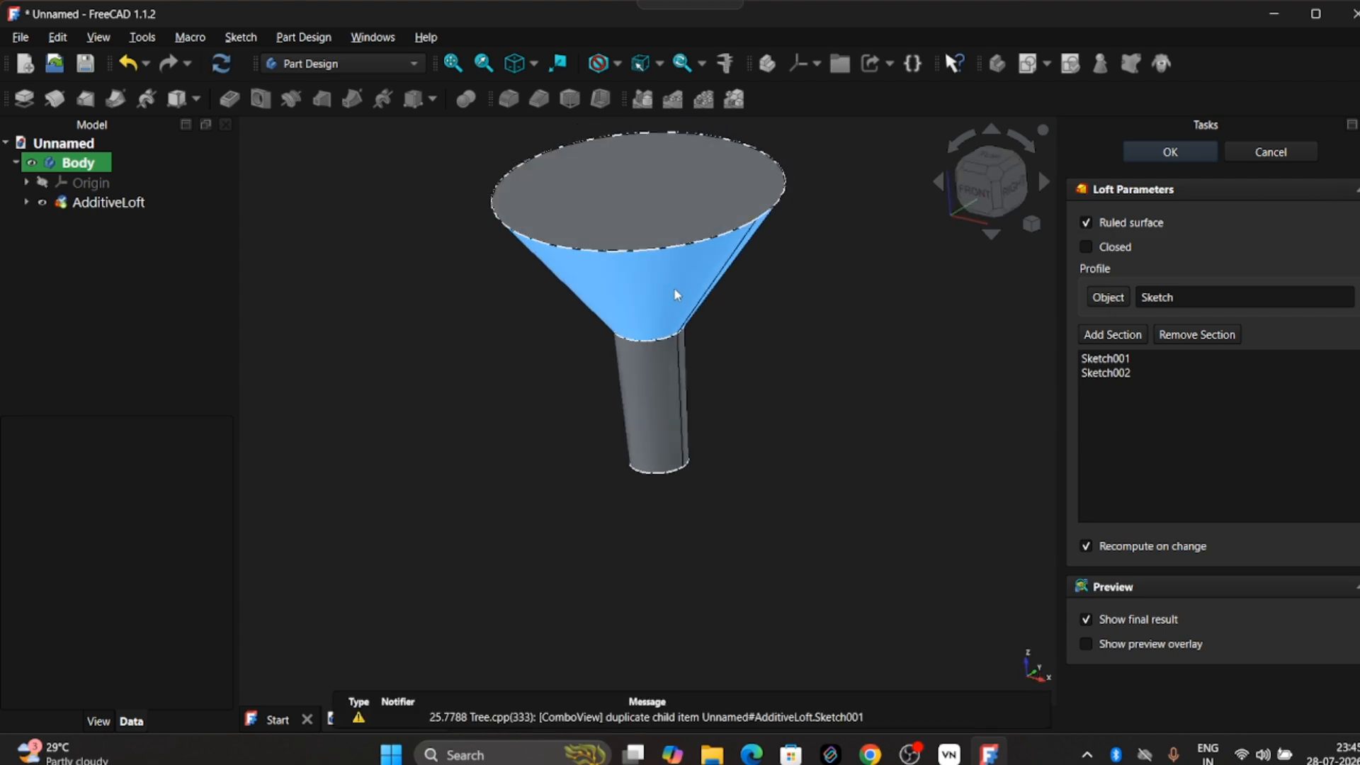
left_click(1187, 159)
Hollow the loft from its 50 mm top face with a 1 mm inward Thickness, using Skin mode and Arc joins
middle_click_drag(700, 270, 744, 340)
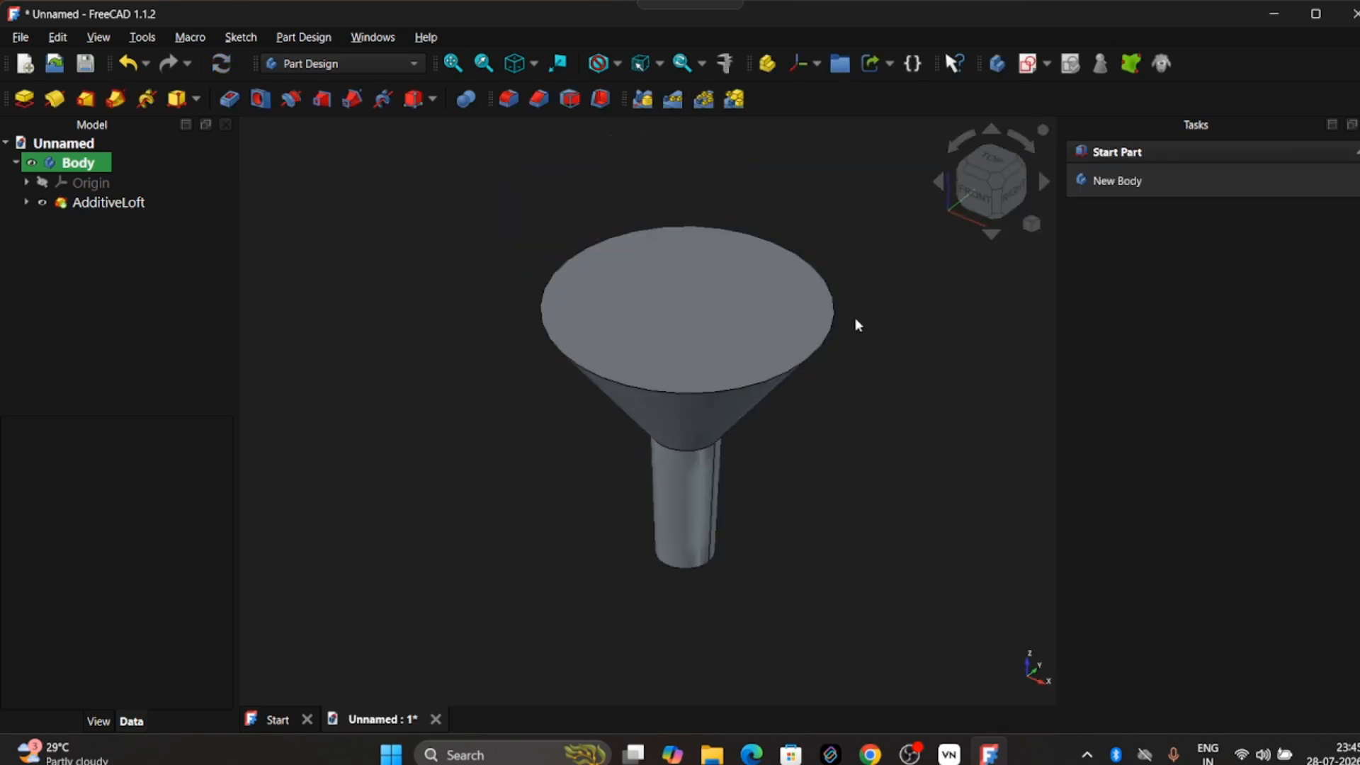
middle_click_drag(729, 307, 689, 334)
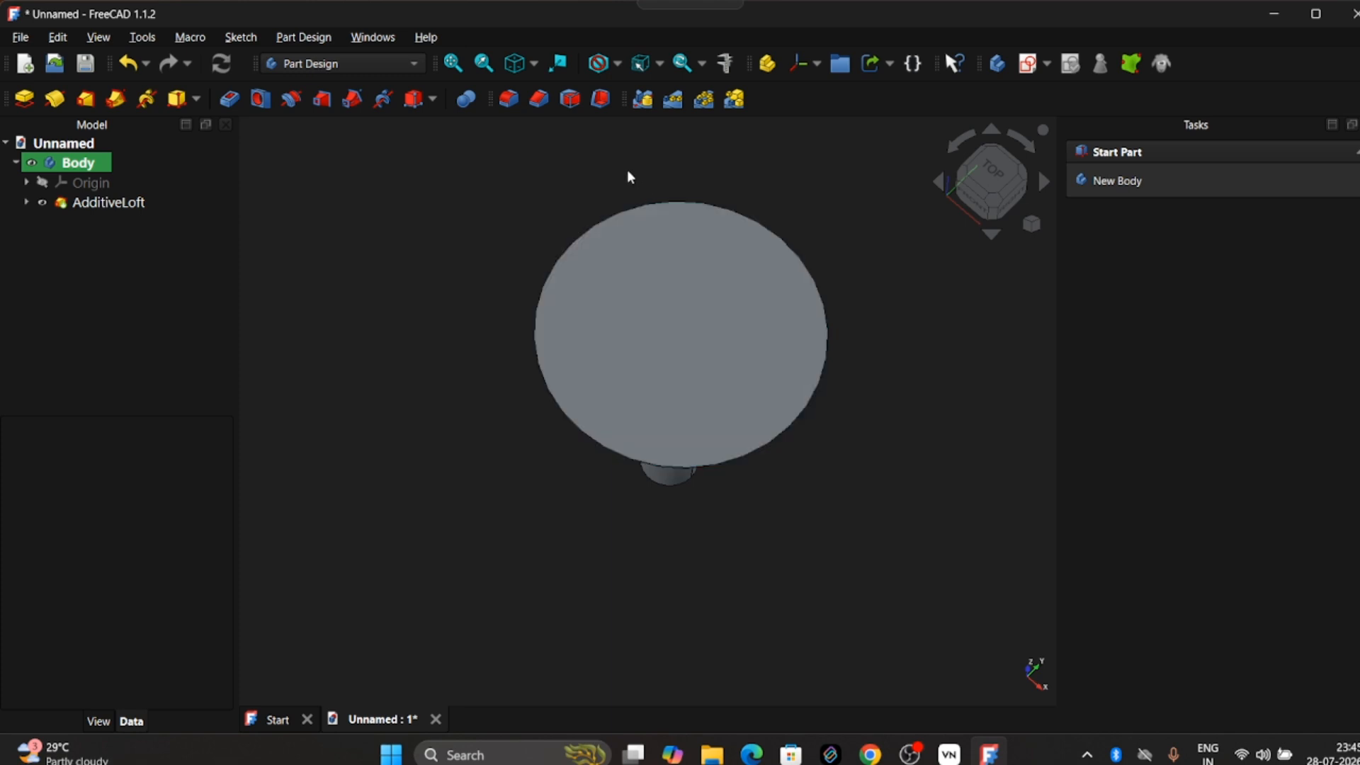
left_click(668, 284)
middle_click_drag(832, 346, 838, 309)
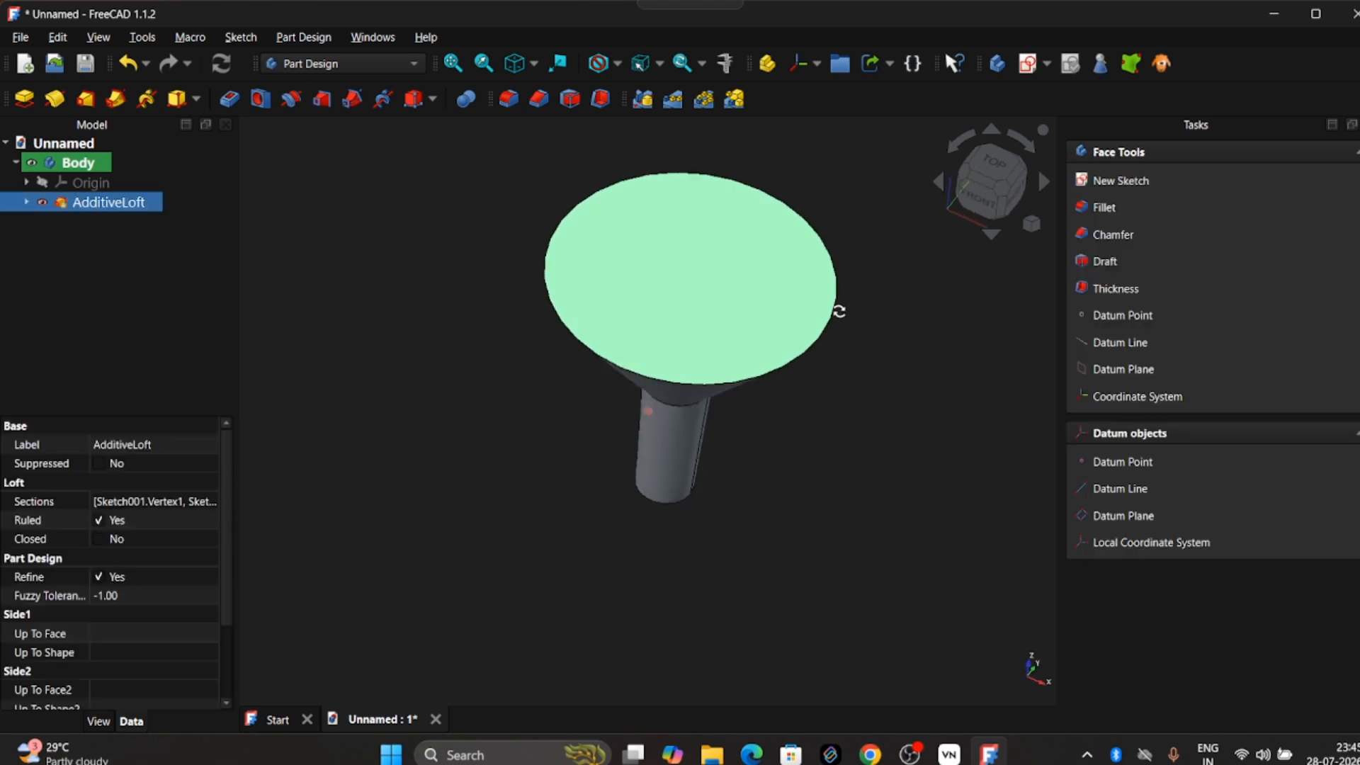
left_click(600, 99)
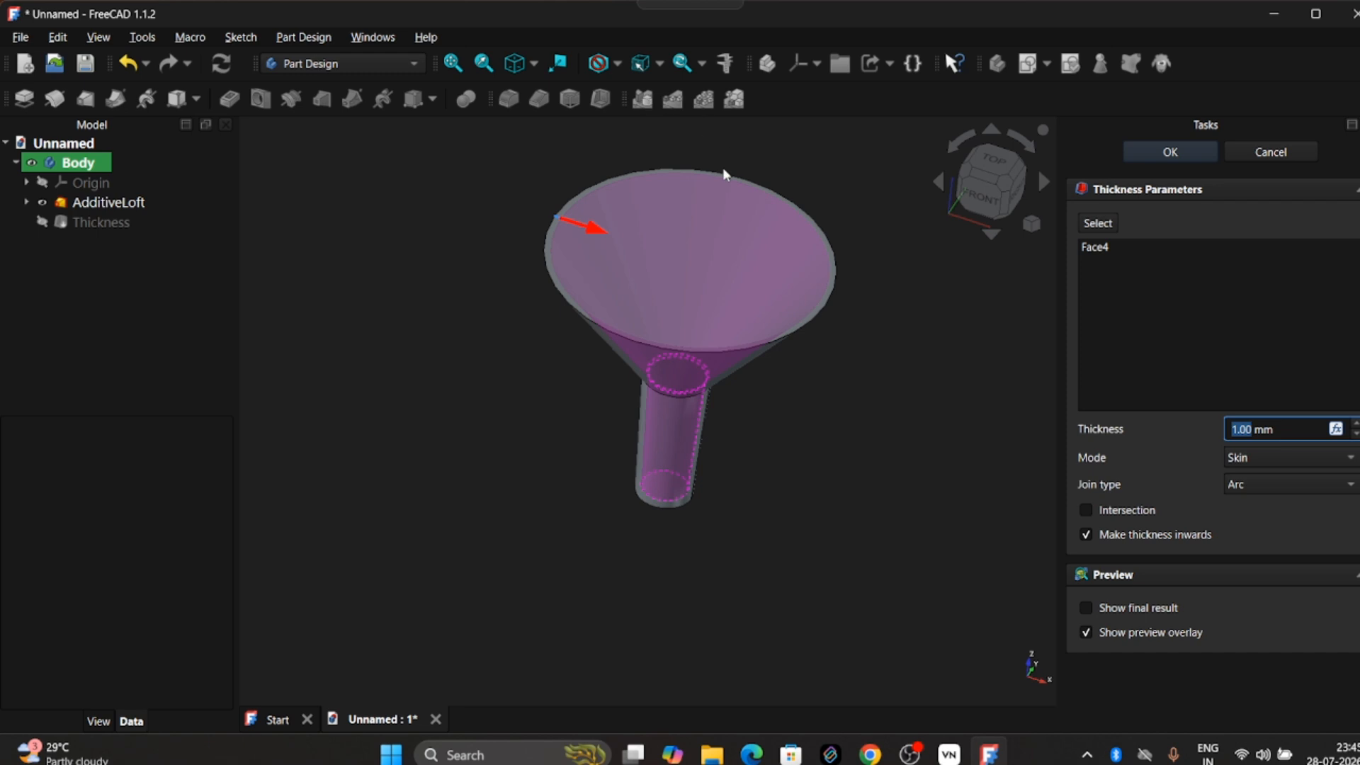
middle_click_drag(801, 225, 799, 261)
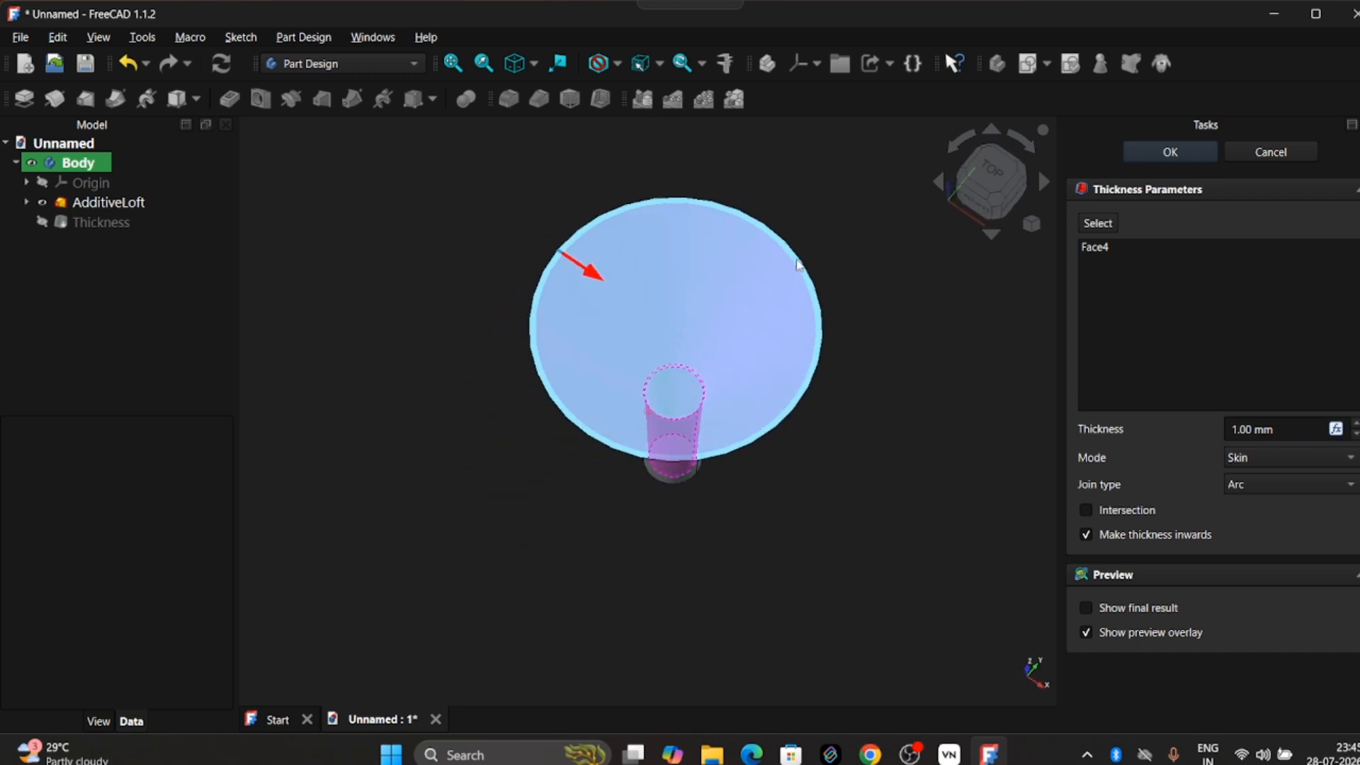
left_click(1190, 153)
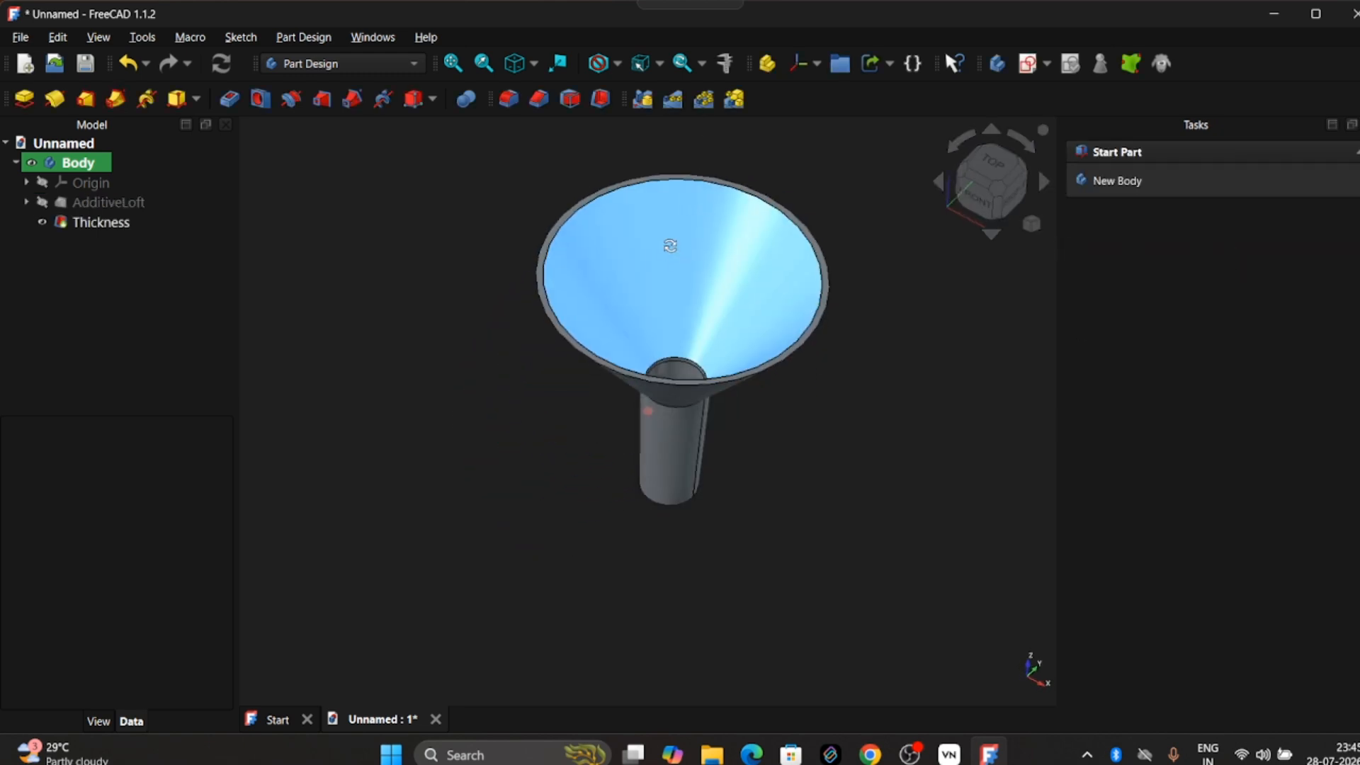
middle_click_drag(670, 246, 671, 295)
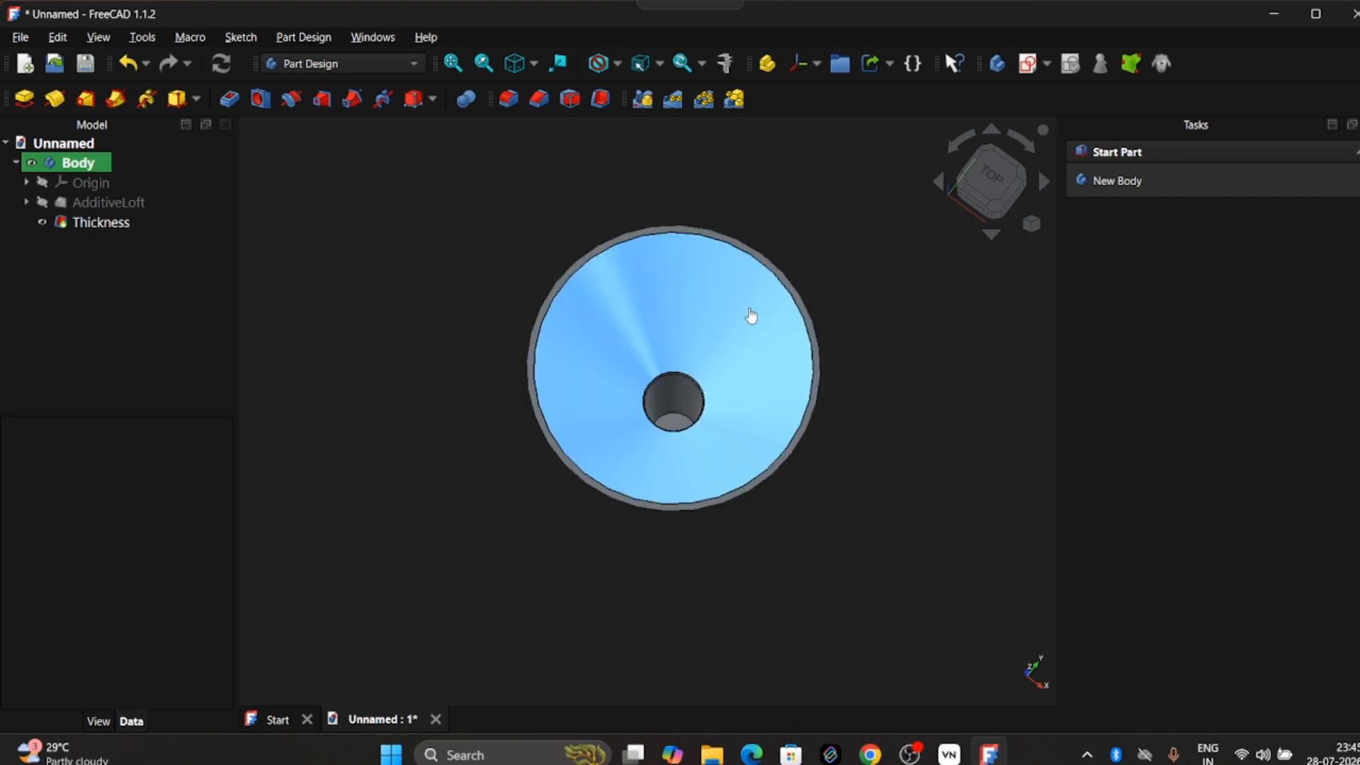
middle_click_drag(752, 316, 680, 379)
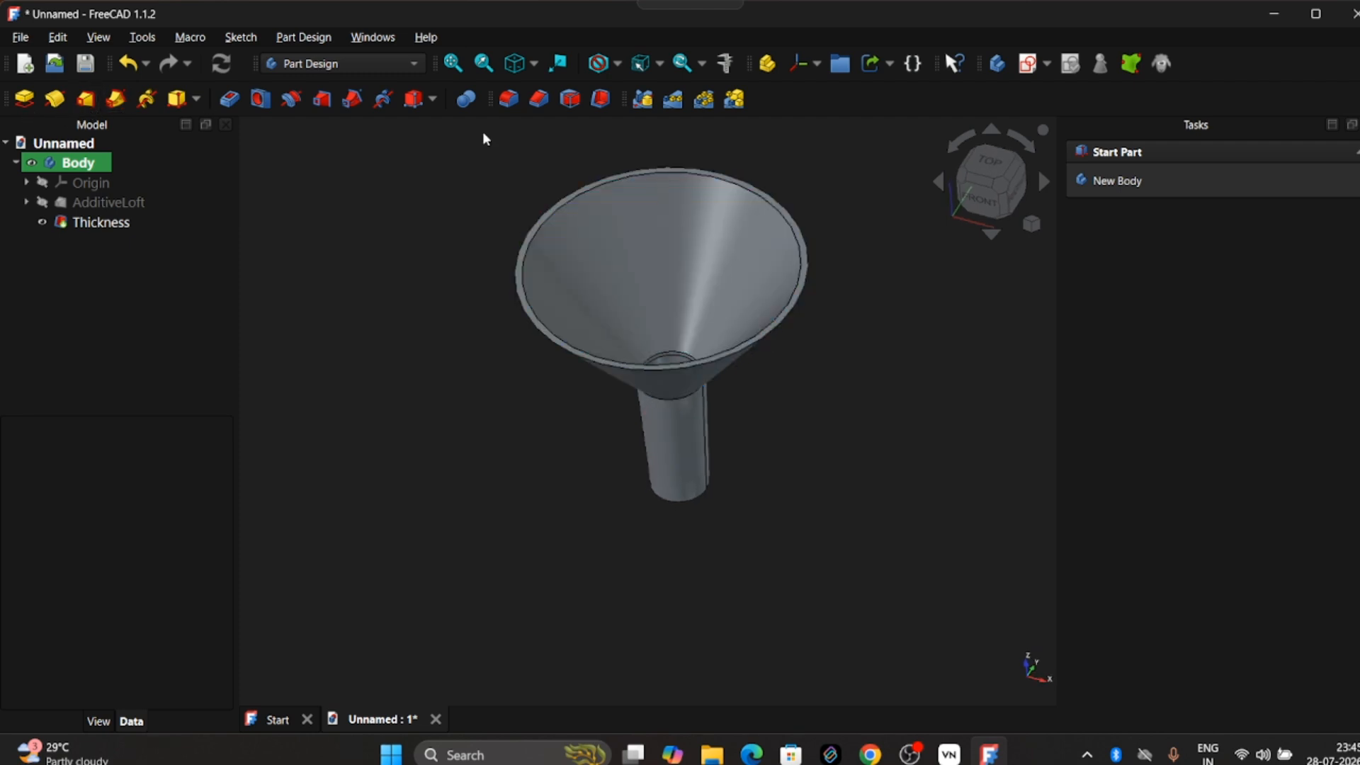
middle_click_drag(710, 255, 623, 294)
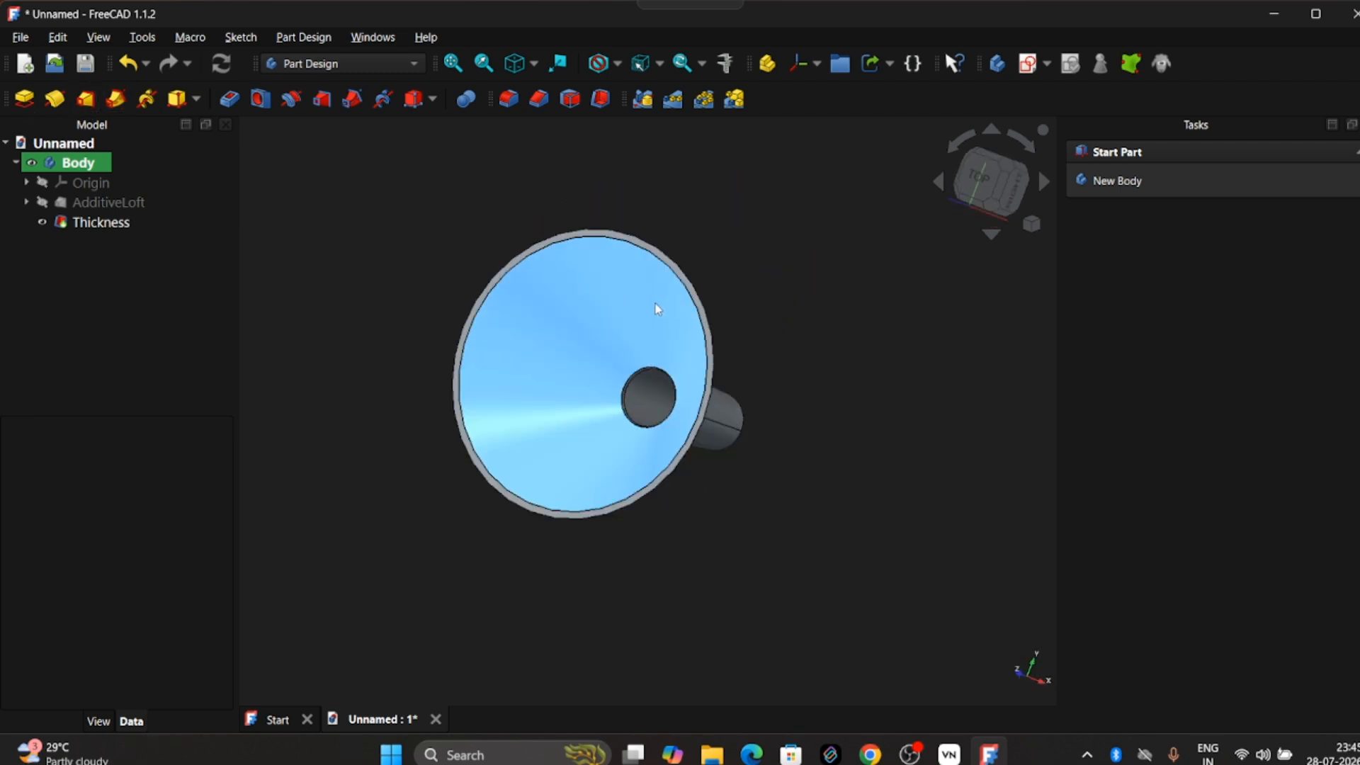
middle_click_drag(626, 304, 714, 318)
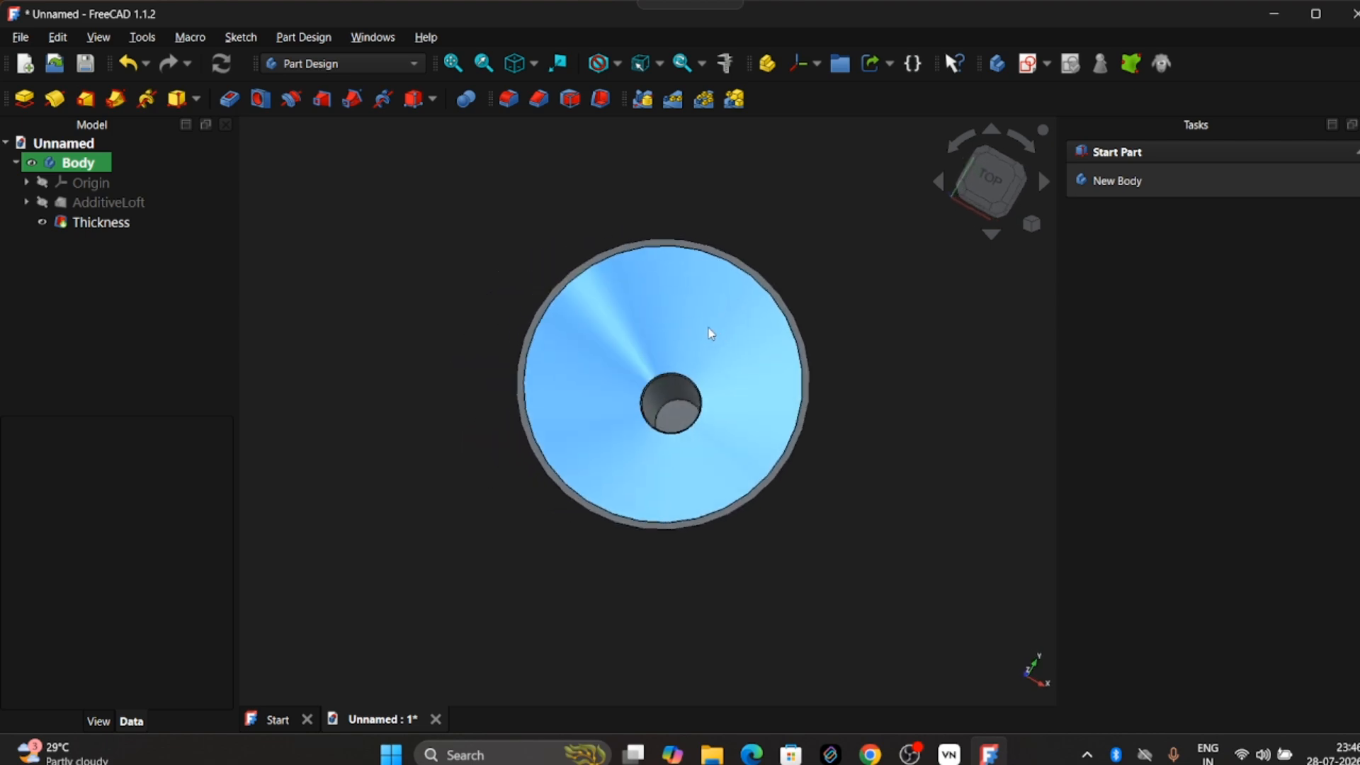